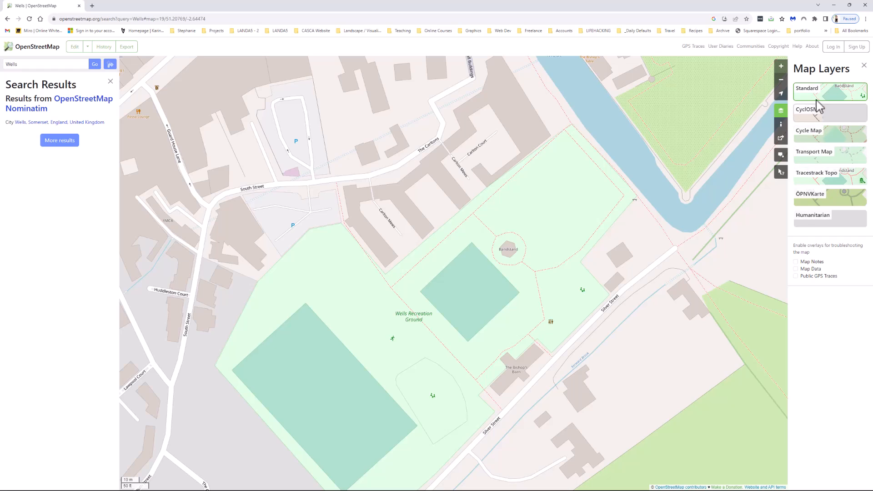
# - Download the map view of Wells Recreation Ground as an SVG image at a scale of 1:1000
pyautogui.click(781, 124)
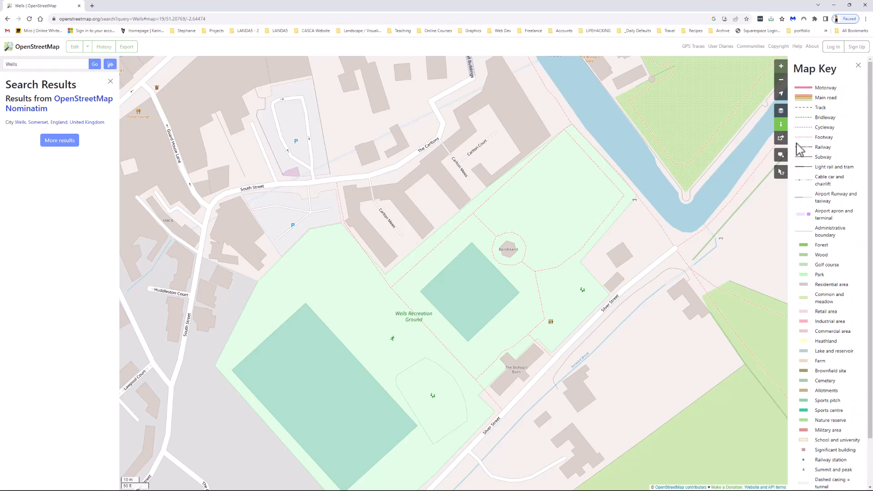
pyautogui.click(782, 137)
pyautogui.click(834, 194)
pyautogui.click(835, 228)
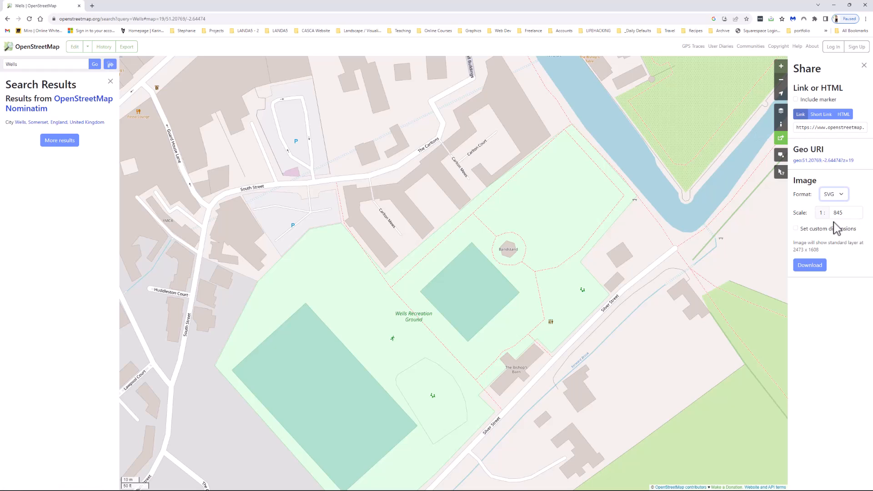
pyautogui.click(838, 217)
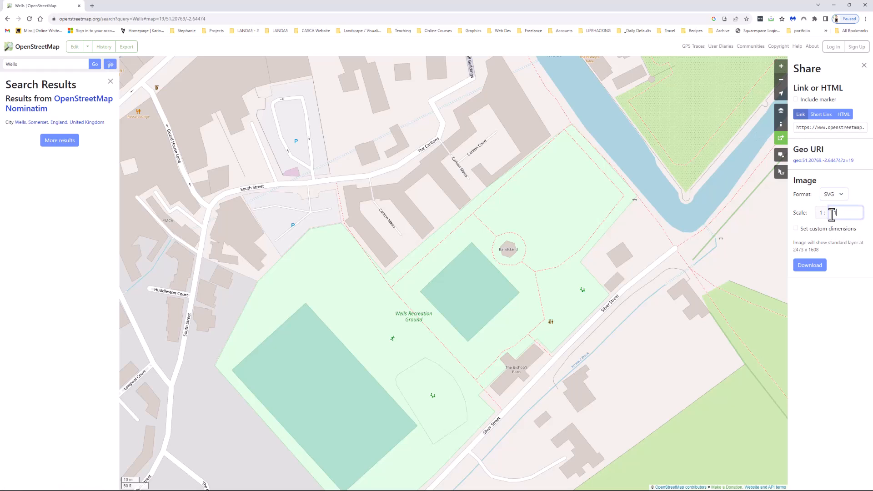
pyautogui.click(810, 267)
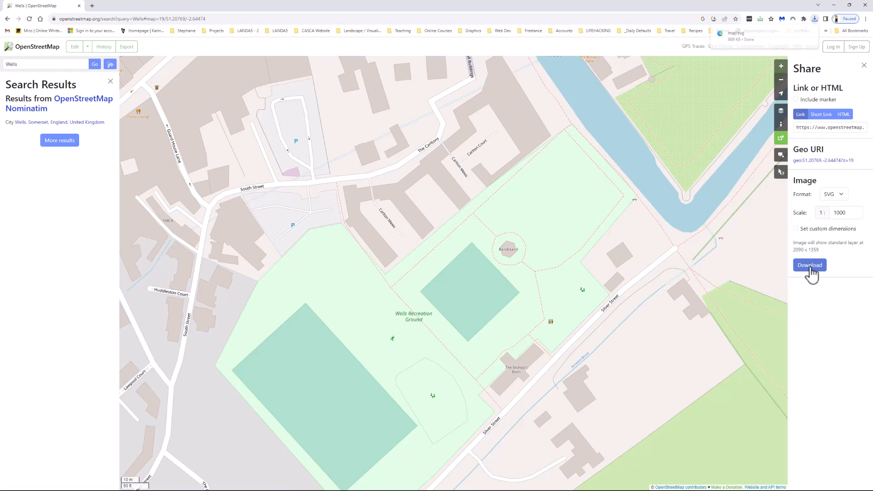
# - Switch to Adobe Illustrator, open the map file from the RECOVERY (F:) drive and accept the import warning
pyautogui.click(71, 484)
pyautogui.click(41, 483)
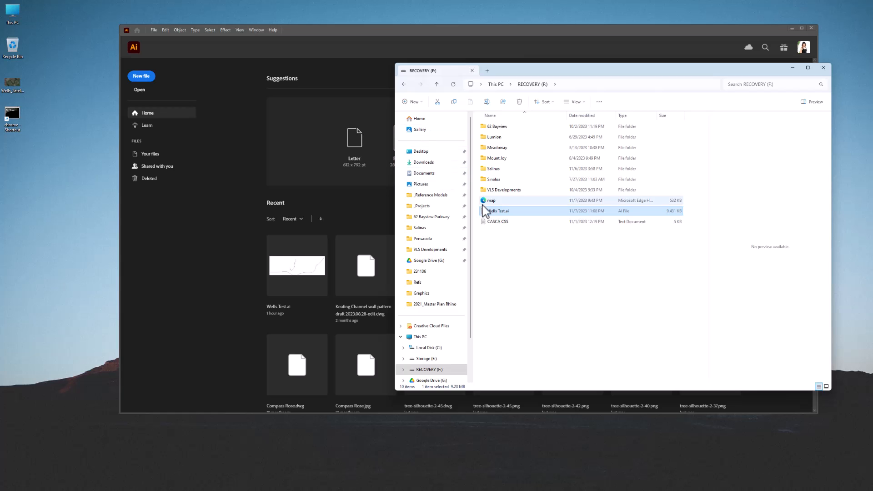
pyautogui.moveTo(490, 202); pyautogui.dragTo(340, 81)
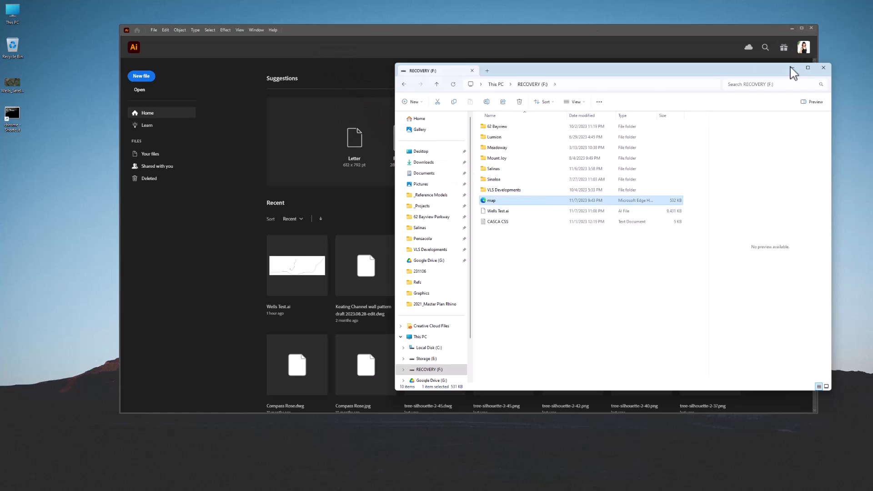
pyautogui.click(493, 30)
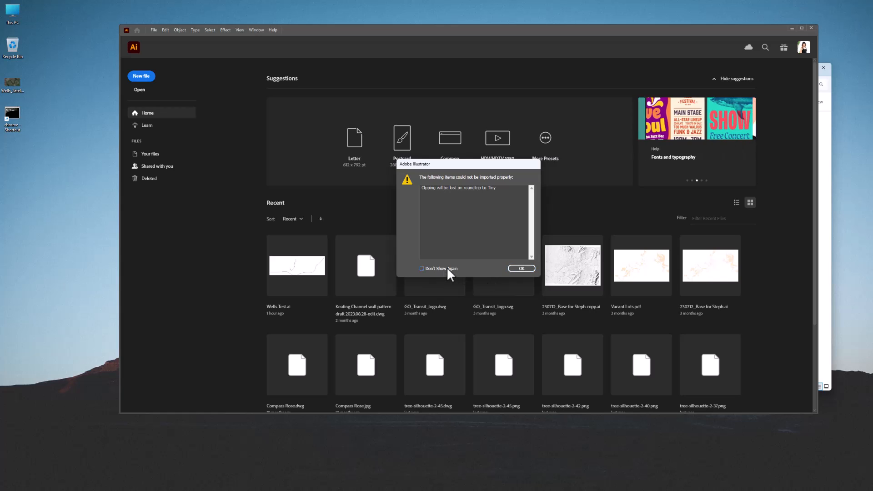
pyautogui.click(522, 268)
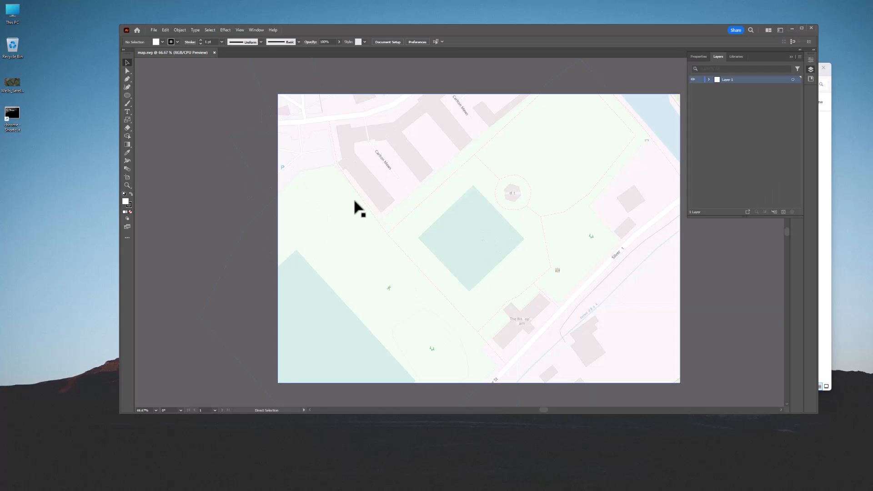
# - Select all of the map artwork and release its clipping mask
pyautogui.hotkey('ctrl', '-')
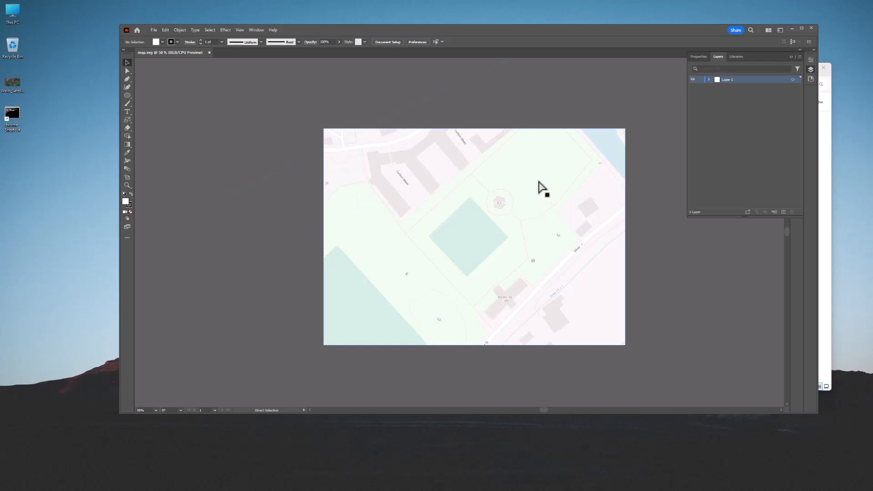
pyautogui.click(210, 30)
pyautogui.click(214, 40)
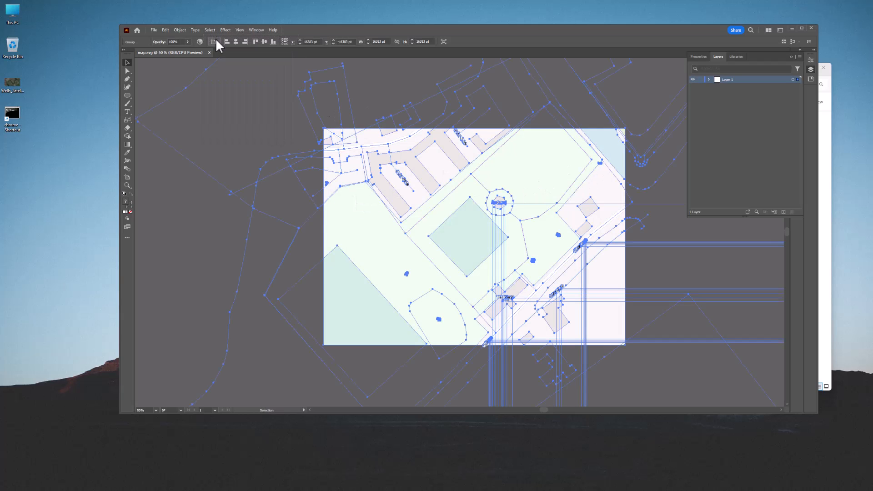
pyautogui.click(180, 30)
pyautogui.moveTo(232, 305)
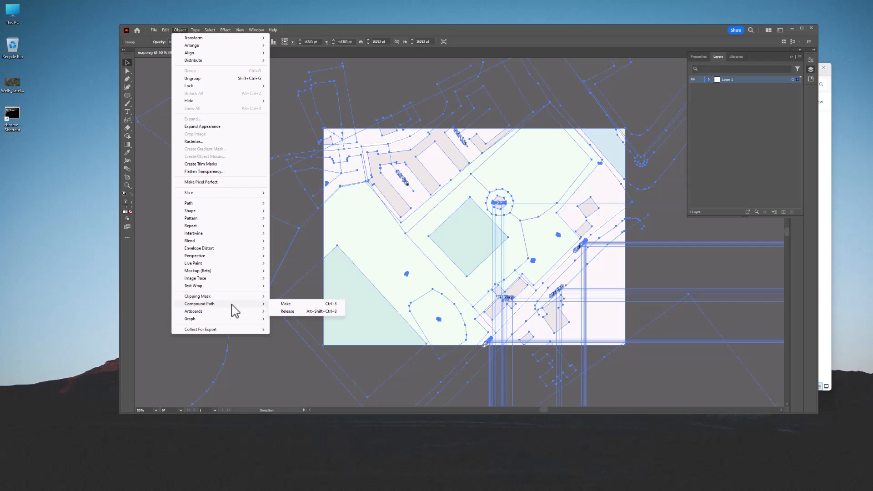
pyautogui.moveTo(258, 296)
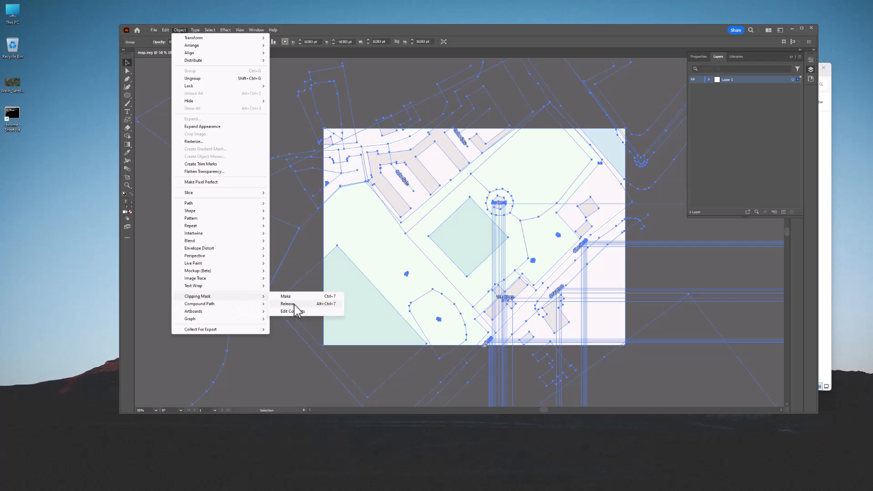
pyautogui.click(291, 303)
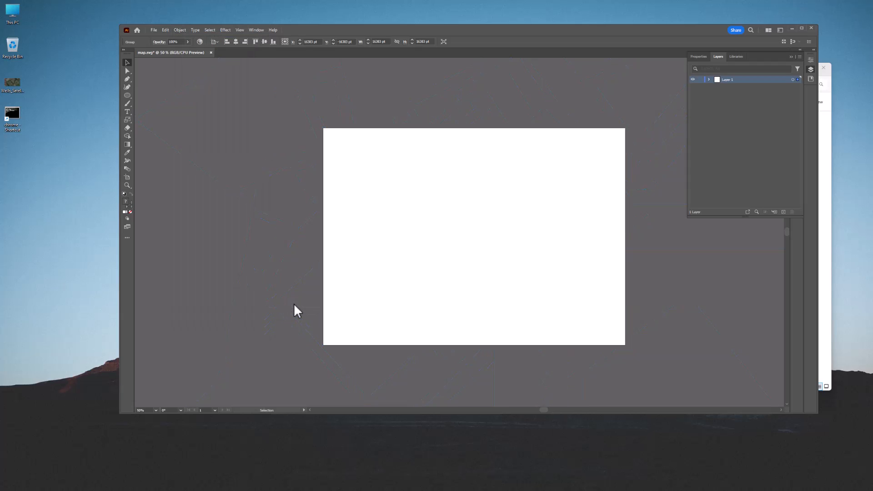
# - Ungroup the whole map artwork and clear the selection
pyautogui.click(673, 198)
pyautogui.click(406, 194)
pyautogui.rightClick(406, 194)
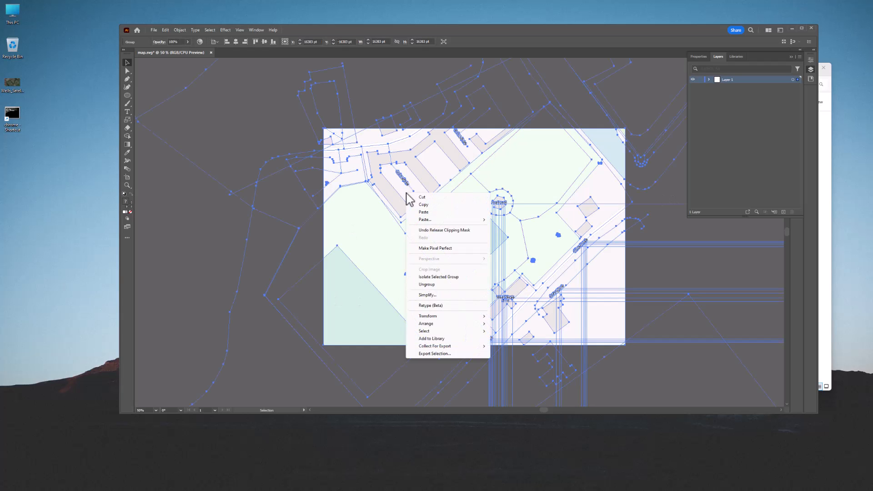
pyautogui.click(426, 284)
pyautogui.hotkey('ctrl', 'shift', 'a')
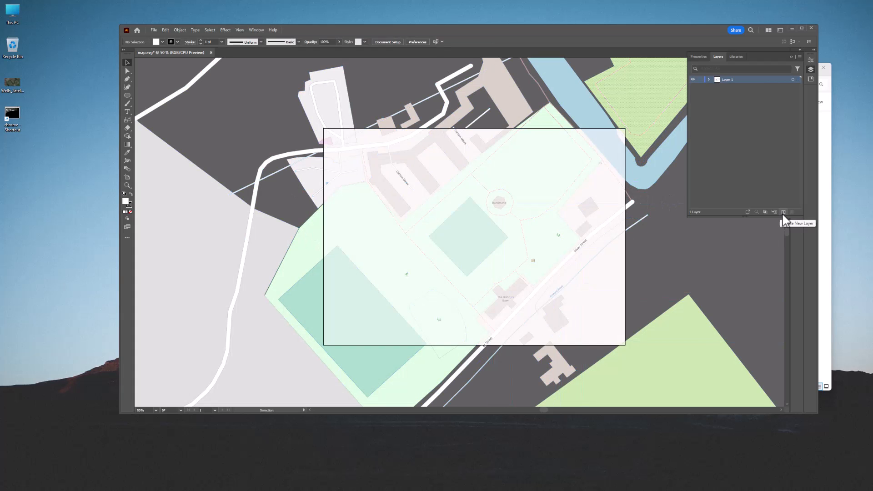
# - Create six new layers above Layer 1 and name the top two Footprints and Roads
pyautogui.click(783, 212)
pyautogui.click(784, 212)
pyautogui.click(783, 212)
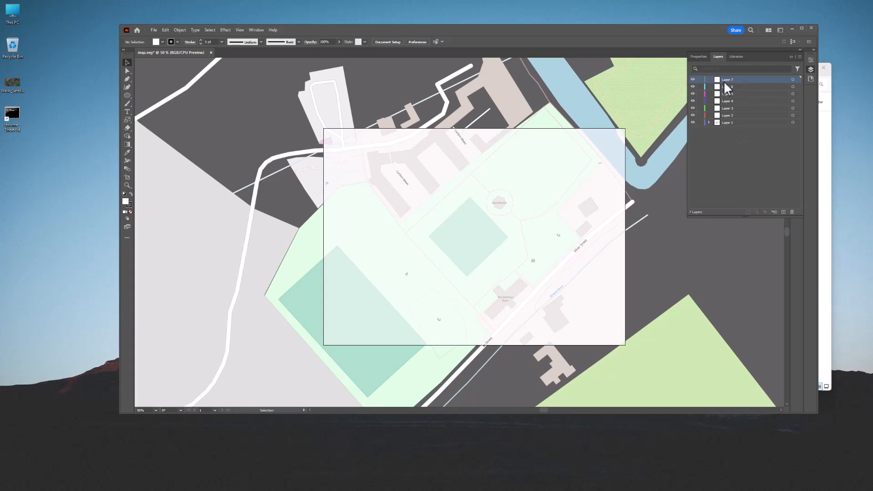
pyautogui.doubleClick(728, 80)
pyautogui.write('Footprints')
pyautogui.press('Return')
pyautogui.doubleClick(730, 86)
pyautogui.write('Roads')
pyautogui.press('Return')
# - Rename the three layers below Roads as Water, Paths and Walls
pyautogui.doubleClick(730, 94)
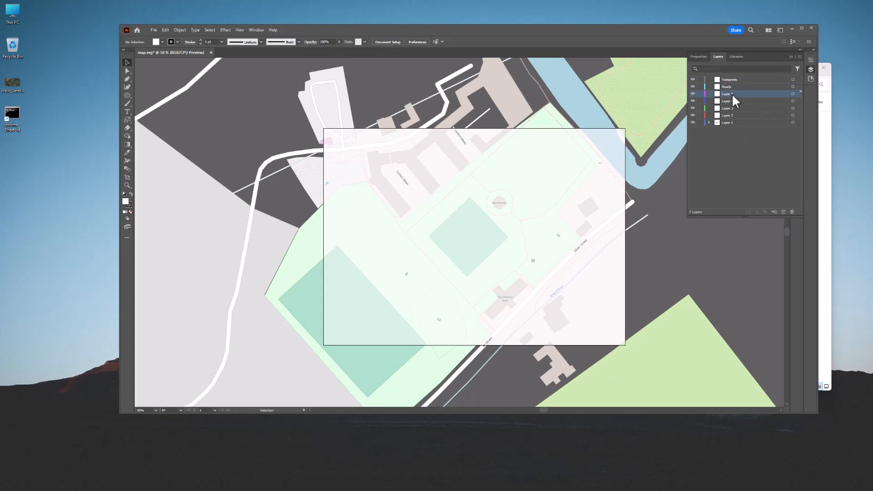
pyautogui.write('Water')
pyautogui.press('Return')
pyautogui.doubleClick(730, 102)
pyautogui.write('Paths')
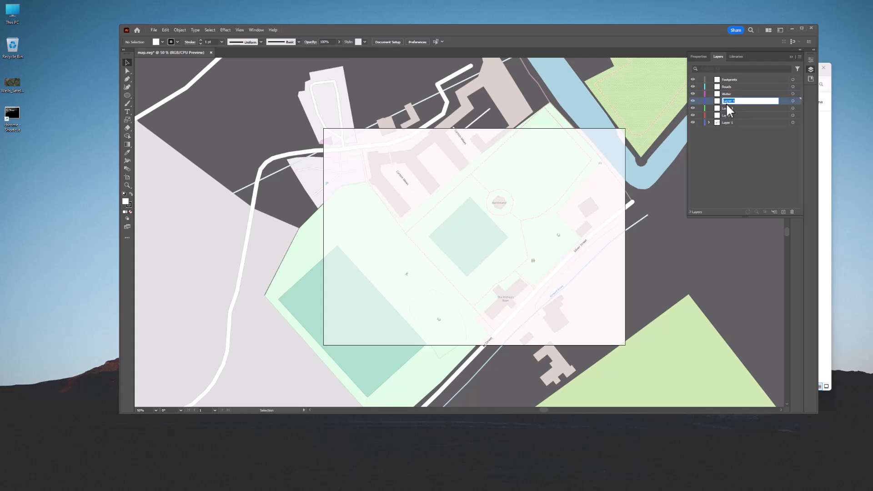
pyautogui.press('Return')
pyautogui.doubleClick(728, 108)
pyautogui.write('Walls')
pyautogui.press('Return')
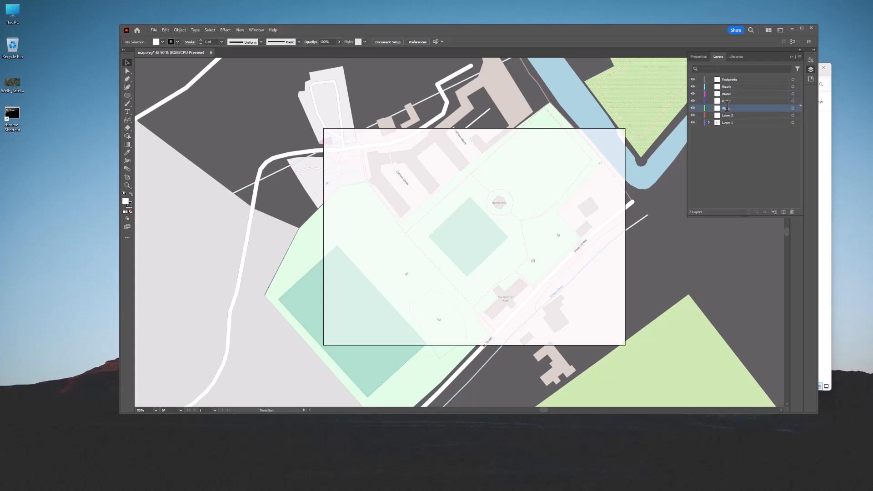
# - Add three more layers above Layer 1 and name the layers below Walls Green 2, Green 1, Parking and IMG
pyautogui.doubleClick(728, 116)
pyautogui.press('Return')
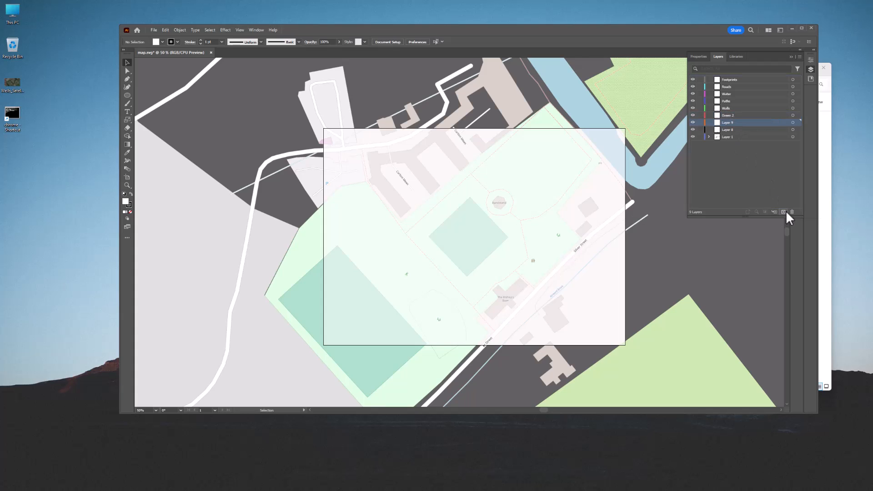
pyautogui.doubleClick(727, 122)
pyautogui.press('Return')
pyautogui.doubleClick(729, 129)
pyautogui.write('Parking')
pyautogui.press('Return')
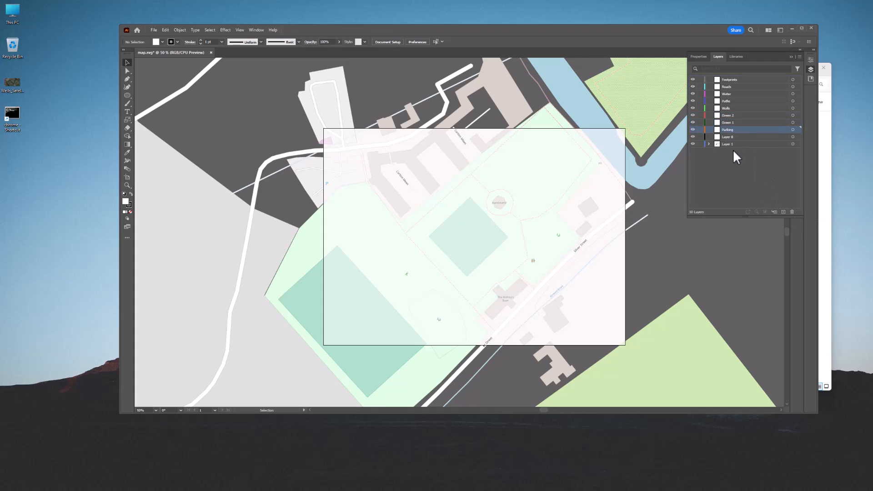
pyautogui.doubleClick(729, 136)
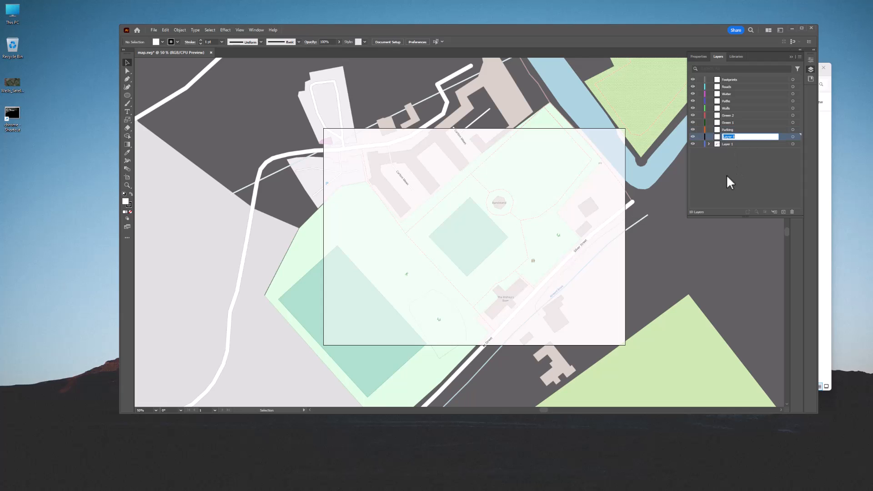
pyautogui.write('IMG')
# - Expand Layer 1 and delete the white mask object overlaying the map
pyautogui.click(731, 143)
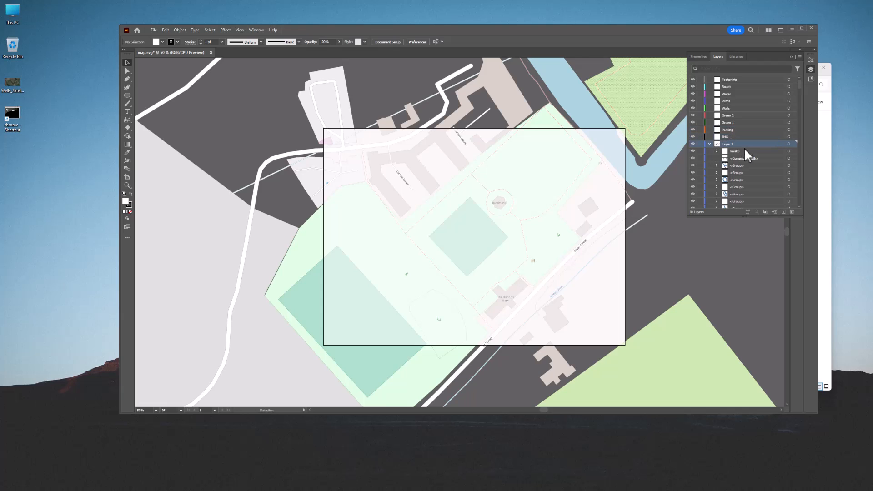
pyautogui.click(736, 152)
pyautogui.click(581, 156)
pyautogui.press('Delete')
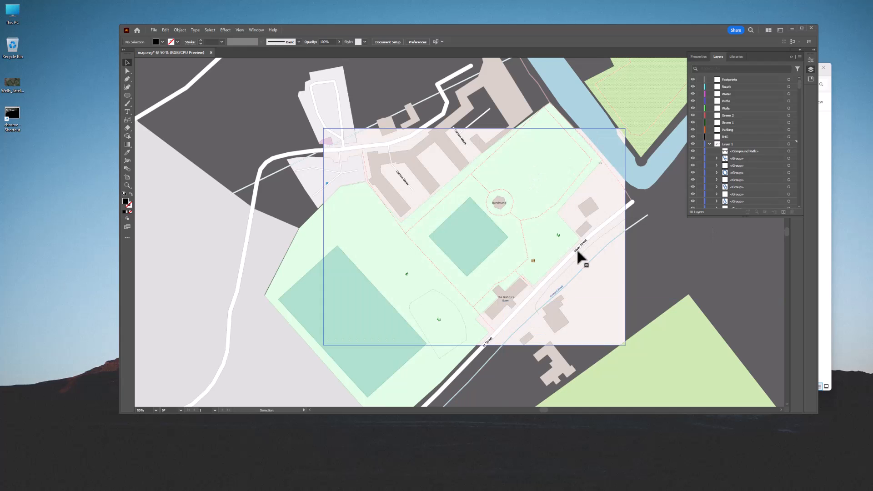
# - Select a character of the Silver Street label and delete all label objects with the same appearance
pyautogui.click(580, 257)
pyautogui.click(210, 29)
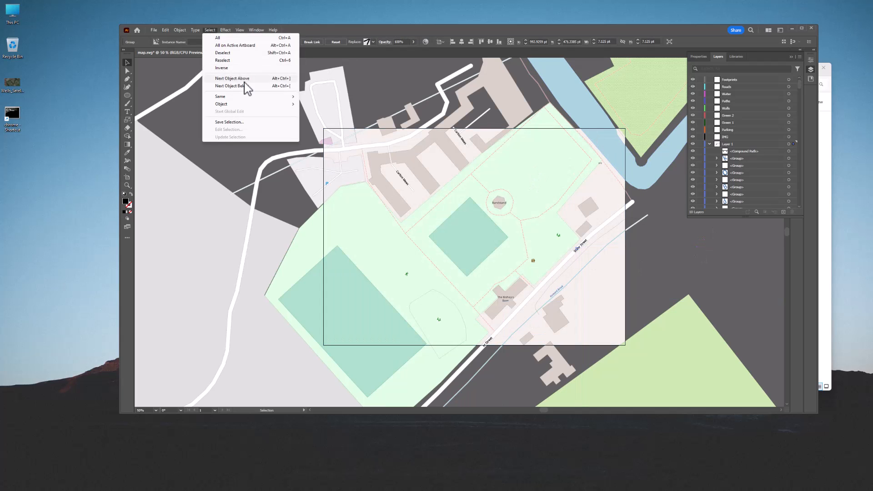
pyautogui.click(312, 105)
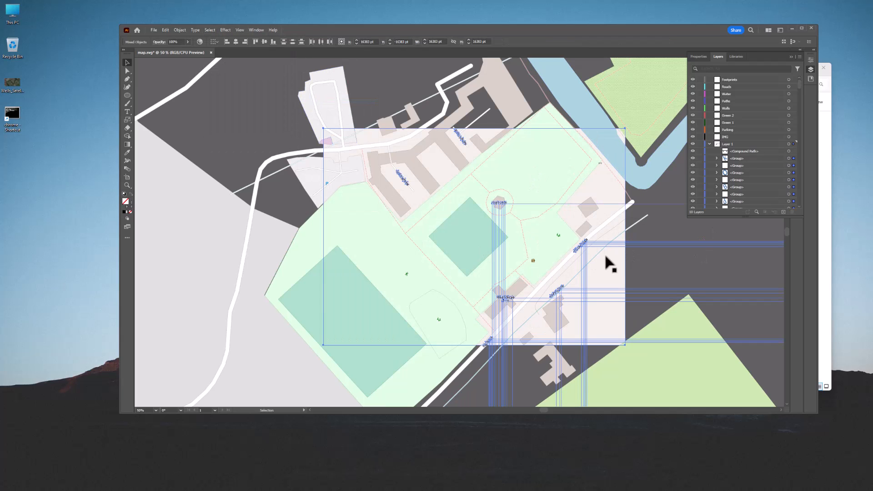
pyautogui.press('Delete')
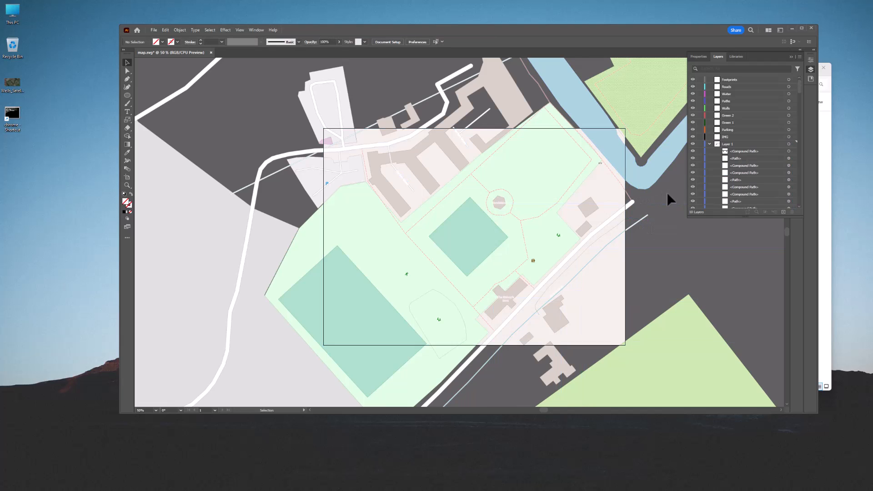
# - Select a white label outline on The Bishop's Barn and delete all outlines with the same appearance
pyautogui.click(508, 300)
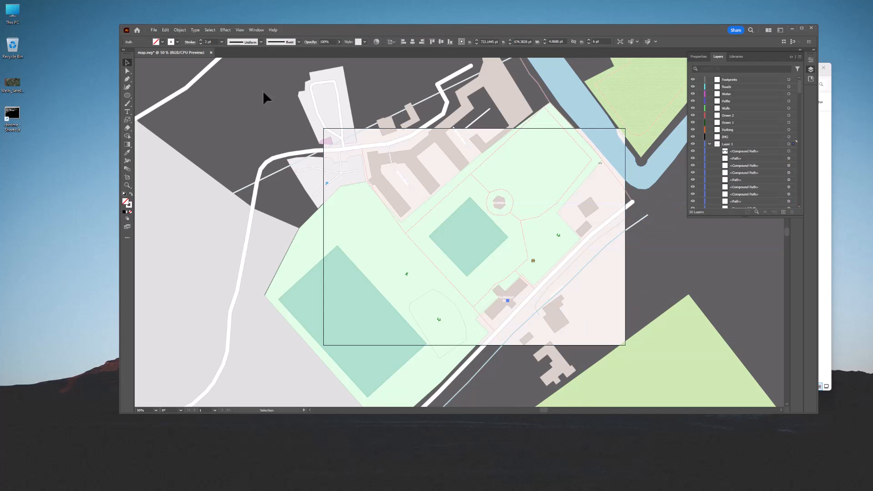
pyautogui.click(210, 30)
pyautogui.moveTo(282, 96)
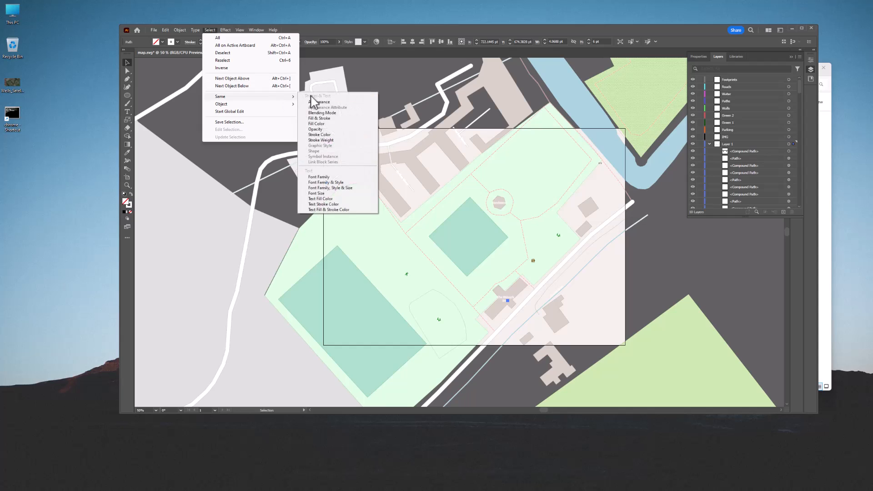
pyautogui.click(314, 94)
pyautogui.press('Delete')
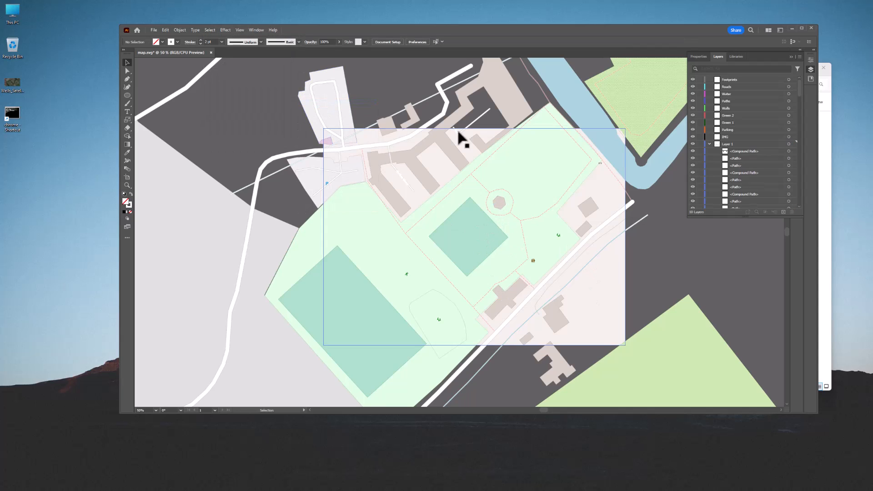
# - Select a leftover white street-label outline at Carlton Mews and delete it with all similar objects
pyautogui.click(400, 176)
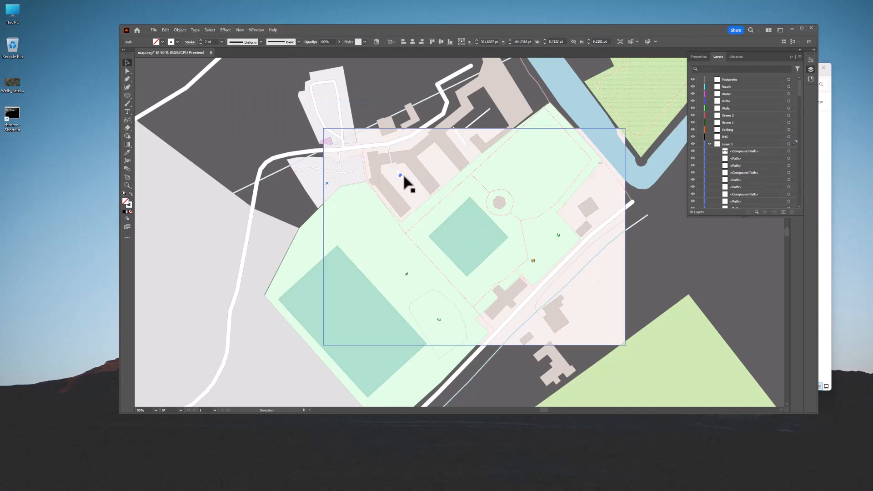
pyautogui.click(634, 41)
pyautogui.click(652, 111)
pyautogui.click(633, 43)
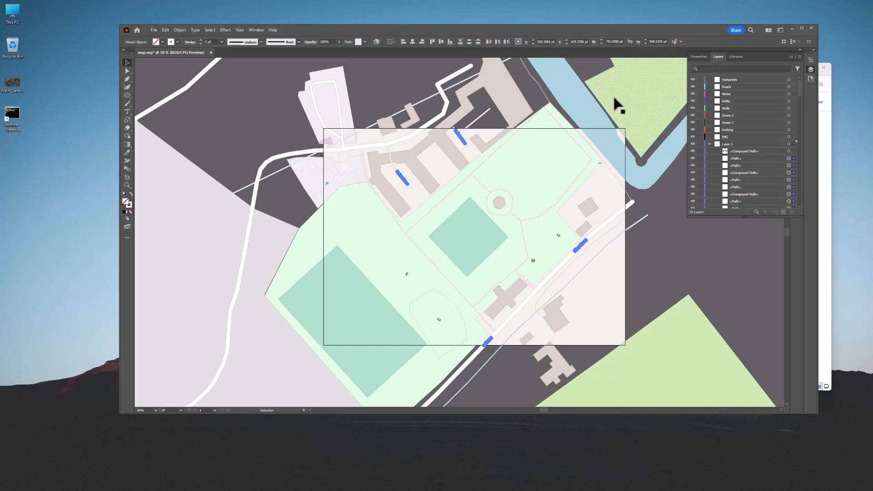
pyautogui.press('Delete')
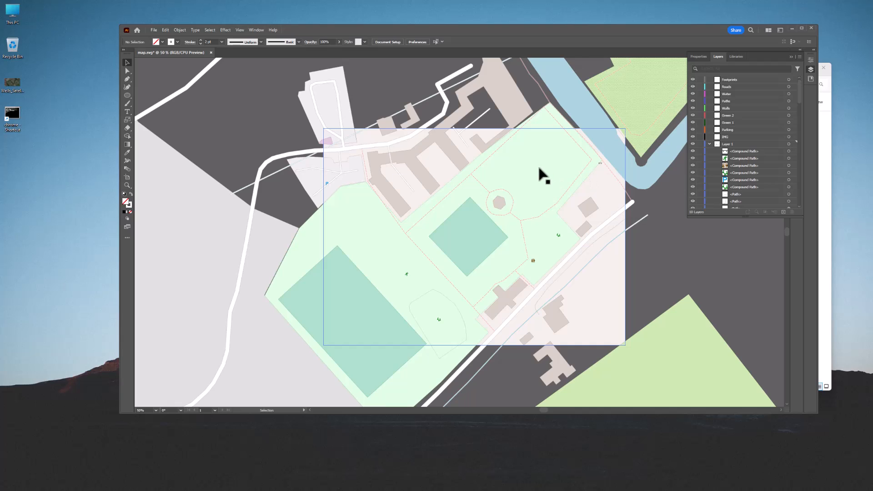
# - Delete the six compound-path map symbols from Layer 1
pyautogui.click(543, 175)
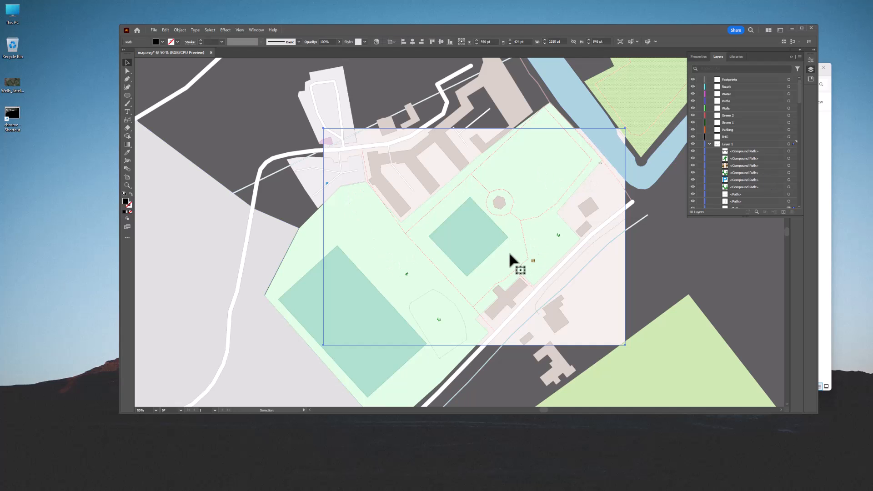
pyautogui.click(744, 151)
pyautogui.keyDown('shift'); pyautogui.click(746, 187); pyautogui.keyUp('shift')
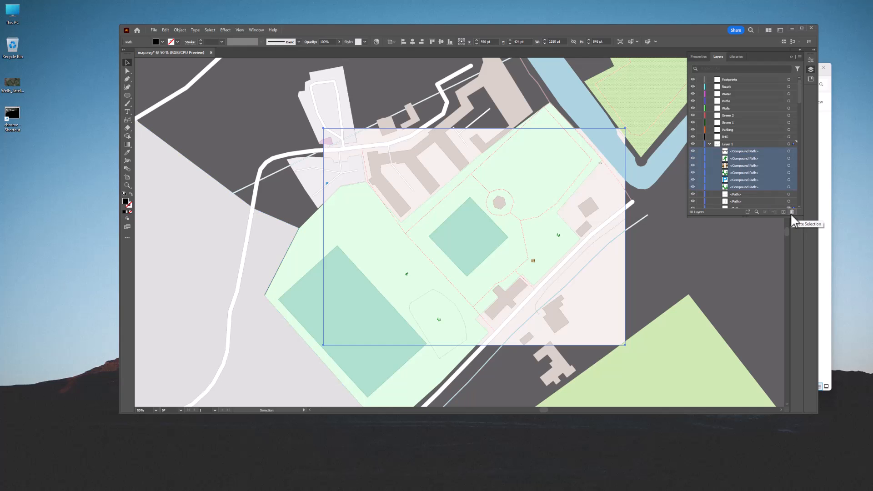
pyautogui.click(792, 212)
# - Delete the leftover artboard-sized overlay paths covering the map in Layer 1
pyautogui.click(729, 166)
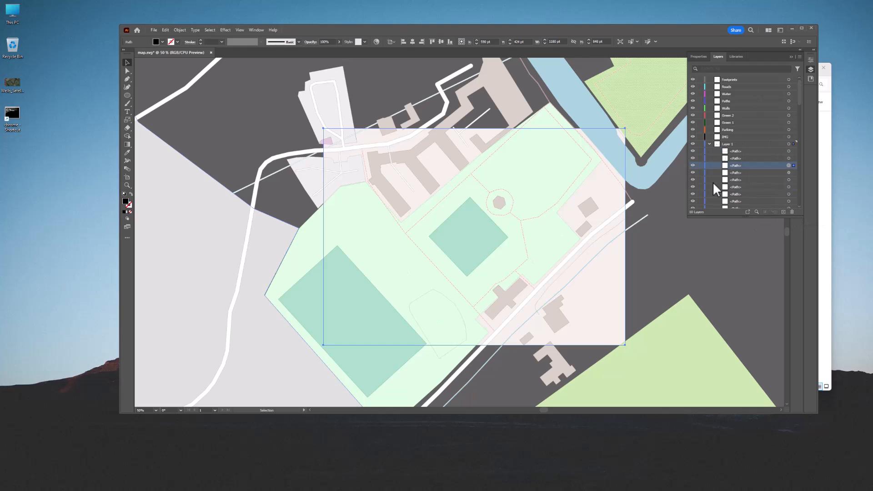
pyautogui.press('Delete')
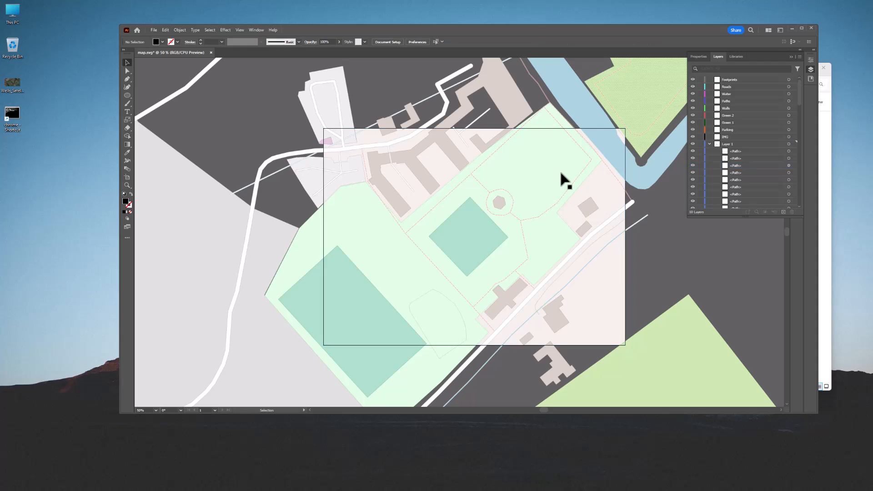
pyautogui.click(556, 168)
pyautogui.press('Delete')
# - Select the light green park area with all similar shapes, move them to the Green 1 layer and hide that layer
pyautogui.click(556, 167)
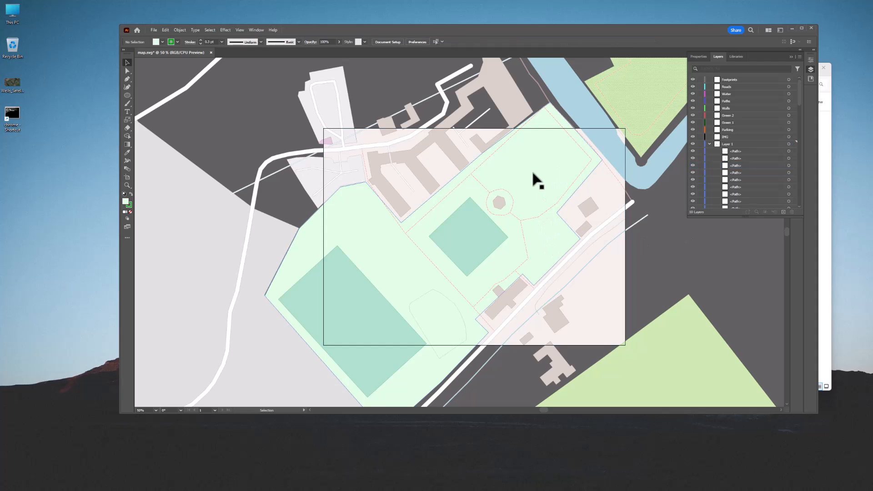
pyautogui.click(632, 42)
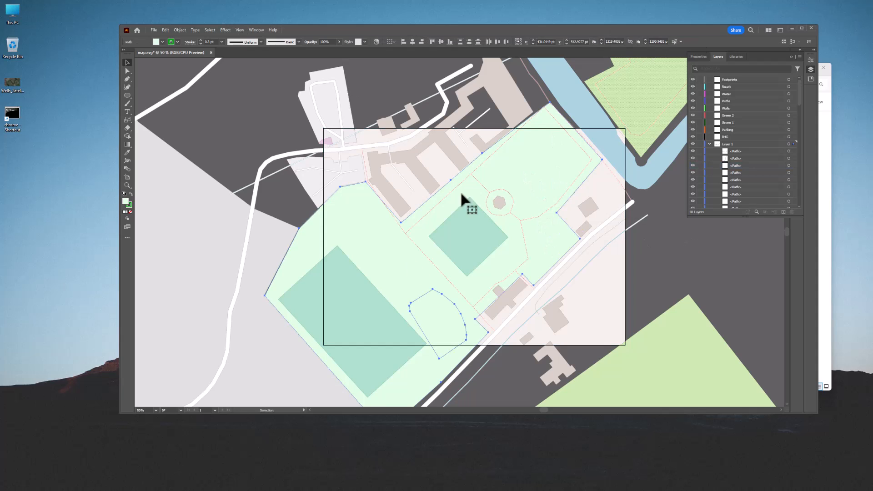
pyautogui.click(709, 143)
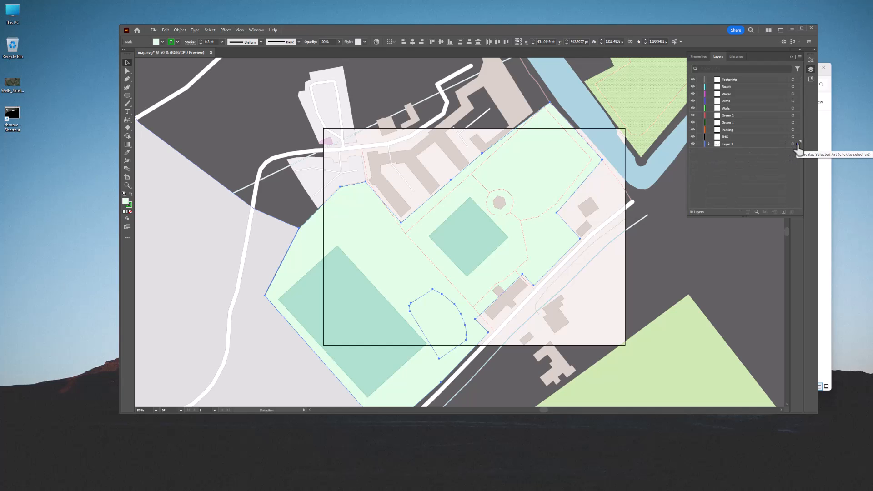
pyautogui.moveTo(799, 129); pyautogui.dragTo(799, 130)
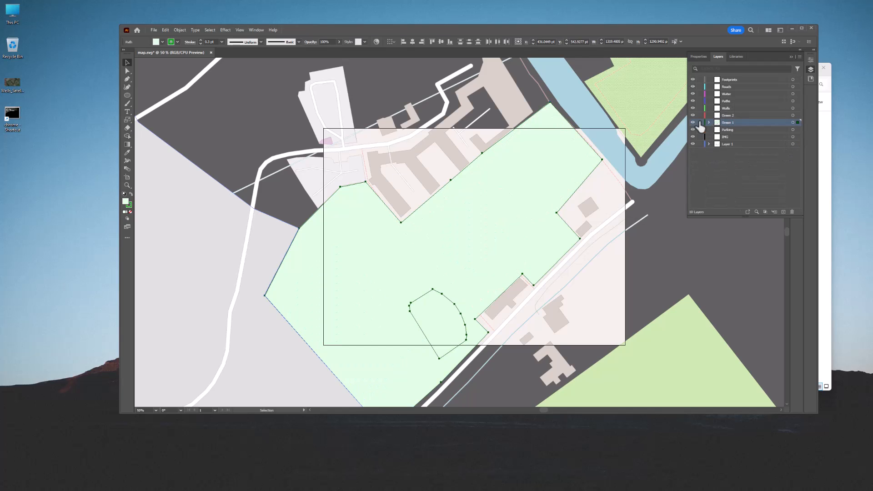
pyautogui.click(695, 123)
# - Select the teal pitch with all similar shapes, move them to the Green 2 layer and hide that layer
pyautogui.click(468, 238)
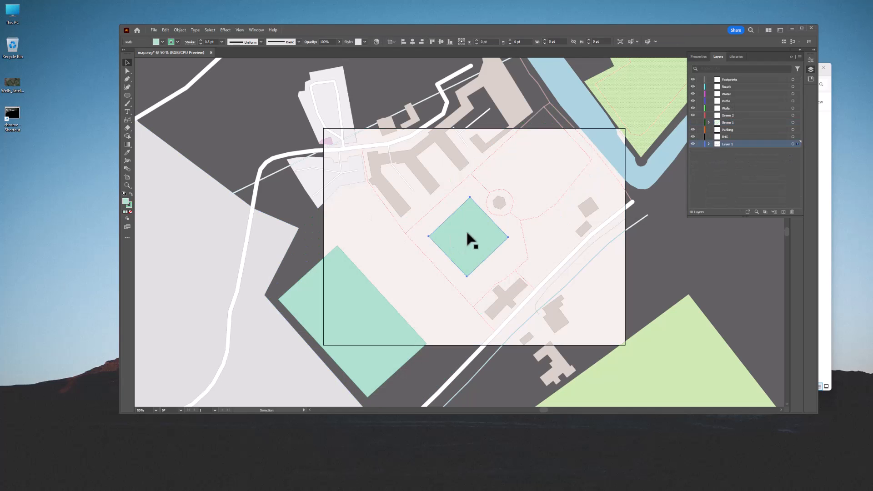
pyautogui.click(634, 43)
pyautogui.moveTo(800, 120); pyautogui.dragTo(800, 120)
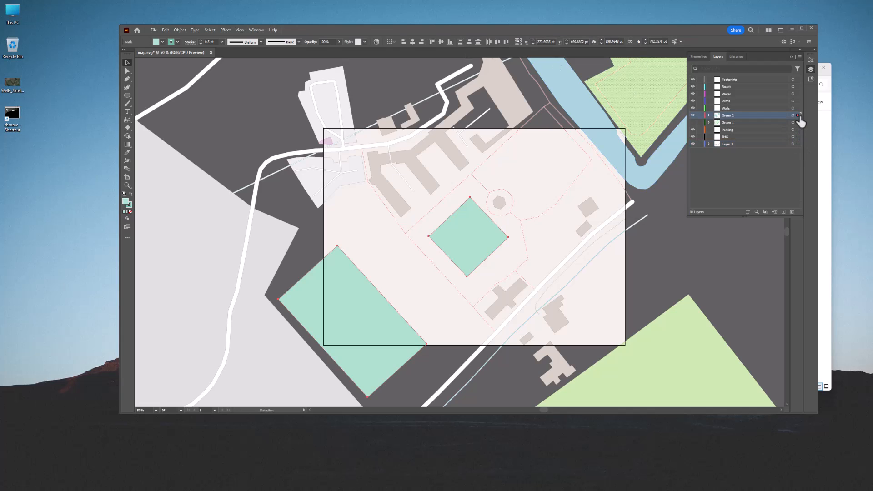
pyautogui.click(693, 115)
# - Move the blue moat shape and the stream lines to the Water layer, and hide that layer
pyautogui.click(586, 108)
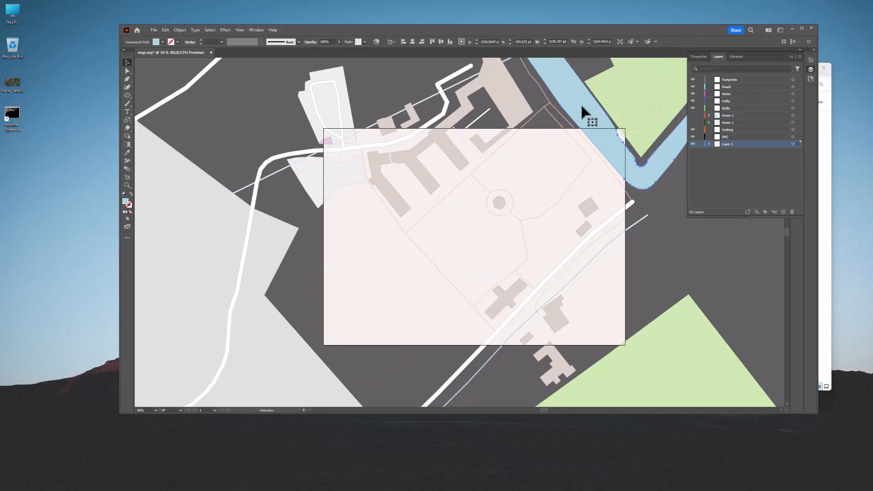
pyautogui.click(798, 144)
pyautogui.moveTo(797, 99); pyautogui.dragTo(798, 95)
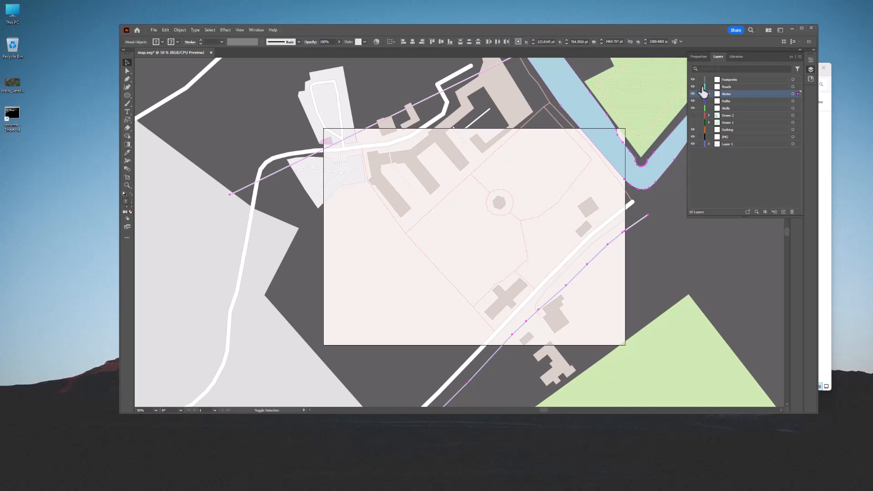
pyautogui.click(693, 93)
pyautogui.click(424, 101)
pyautogui.keyDown('shift'); pyautogui.click(640, 222); pyautogui.keyUp('shift')
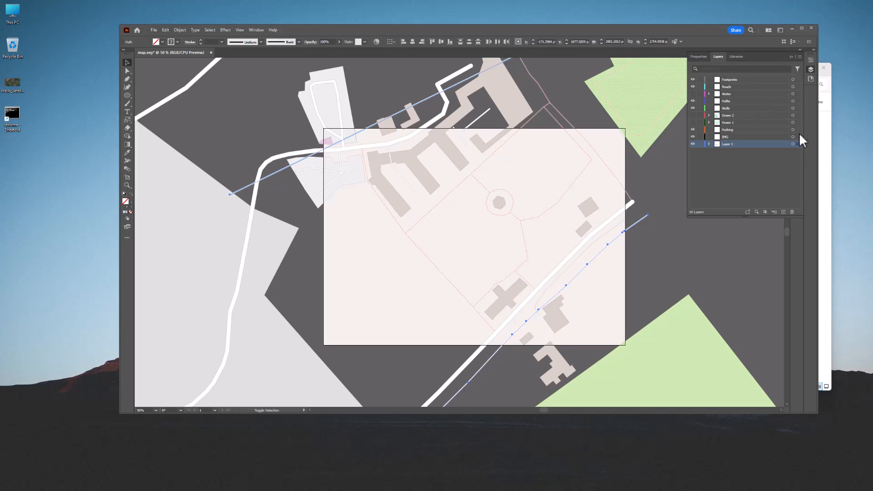
pyautogui.press('Delete')
# - Move the thin wall lines beside the road and moat to the Walls layer and hide that layer
pyautogui.click(599, 238)
pyautogui.moveTo(797, 144); pyautogui.dragTo(798, 109)
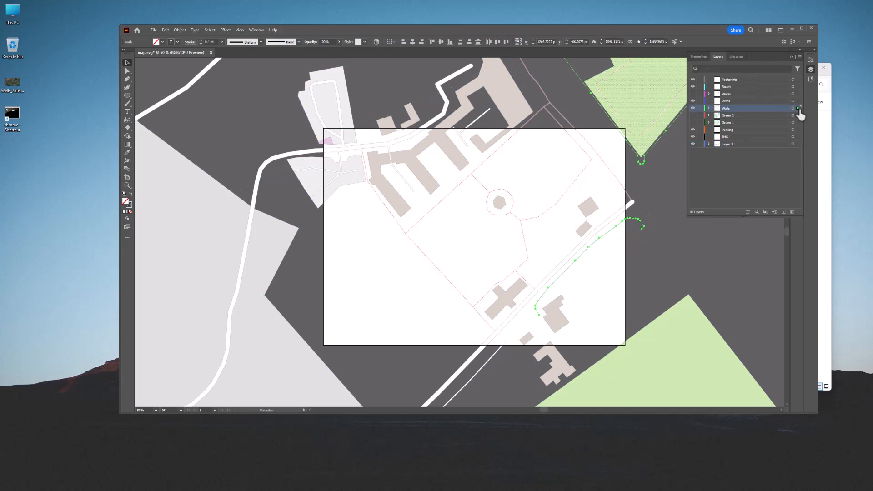
pyautogui.click(692, 108)
# - Select a red dashed footpath with all similar lines, move them to the Paths layer and hide that layer
pyautogui.click(602, 161)
pyautogui.click(628, 41)
pyautogui.moveTo(797, 144); pyautogui.dragTo(797, 101)
pyautogui.click(693, 101)
# - Select the white underlay of a footpath with all similar lines and delete them
pyautogui.click(544, 94)
pyautogui.click(628, 41)
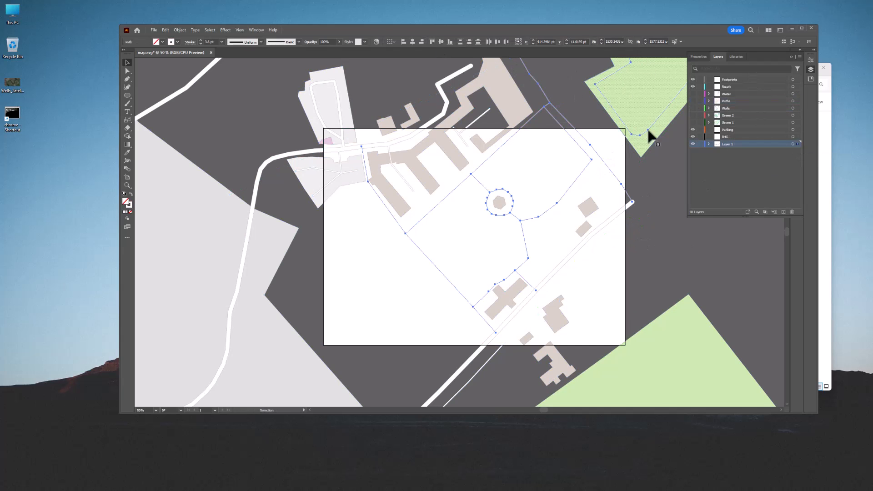
pyautogui.press('Delete')
# - Select a building with all similar shapes, move them to the Footprints layer and hide that layer
pyautogui.click(588, 206)
pyautogui.click(628, 41)
pyautogui.moveTo(798, 144); pyautogui.dragTo(797, 80)
pyautogui.click(692, 80)
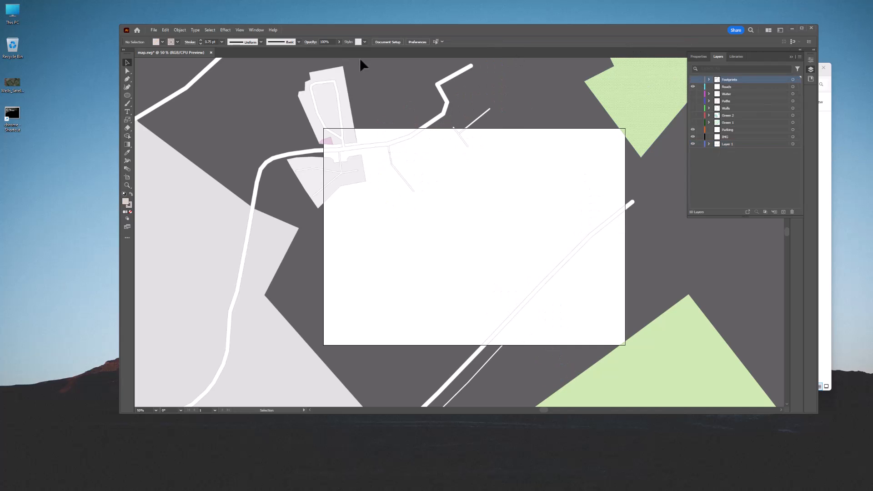
# - Select a car park area with all similar shapes, move them to the Parking layer and hide that layer
pyautogui.click(348, 86)
pyautogui.click(629, 42)
pyautogui.moveTo(798, 144); pyautogui.dragTo(798, 130)
pyautogui.click(692, 129)
# - Select a white road with all similar lines, move them to the Roads layer and hide that layer
pyautogui.click(427, 124)
pyautogui.click(629, 42)
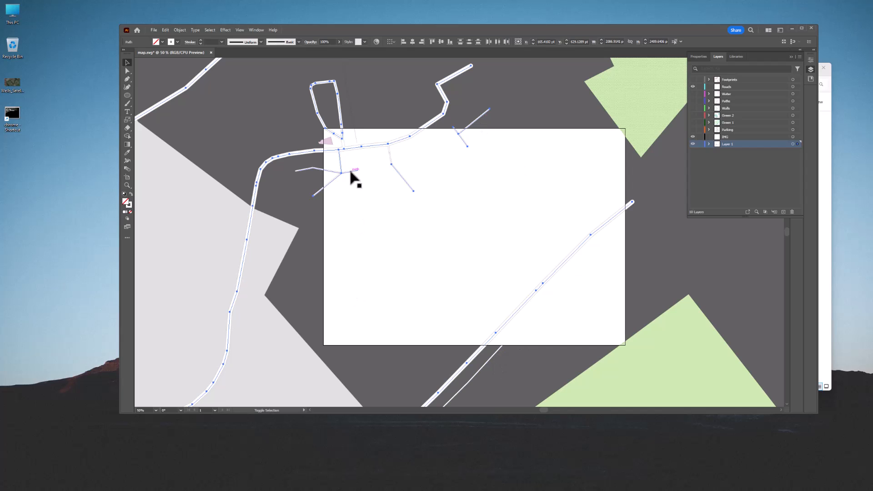
pyautogui.moveTo(797, 144); pyautogui.dragTo(798, 86)
pyautogui.click(692, 87)
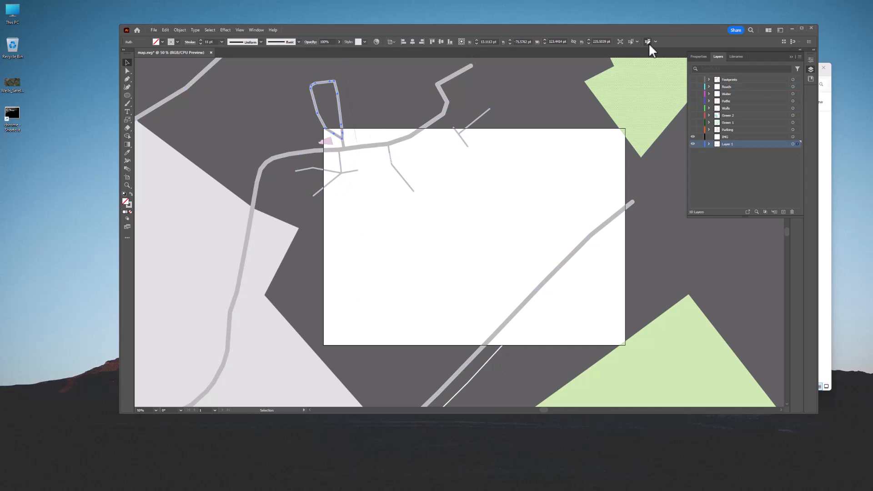
# - Select the grey road casings by matching appearance and move them to the Roads layer
pyautogui.click(350, 174)
pyautogui.click(680, 42)
pyautogui.click(382, 182)
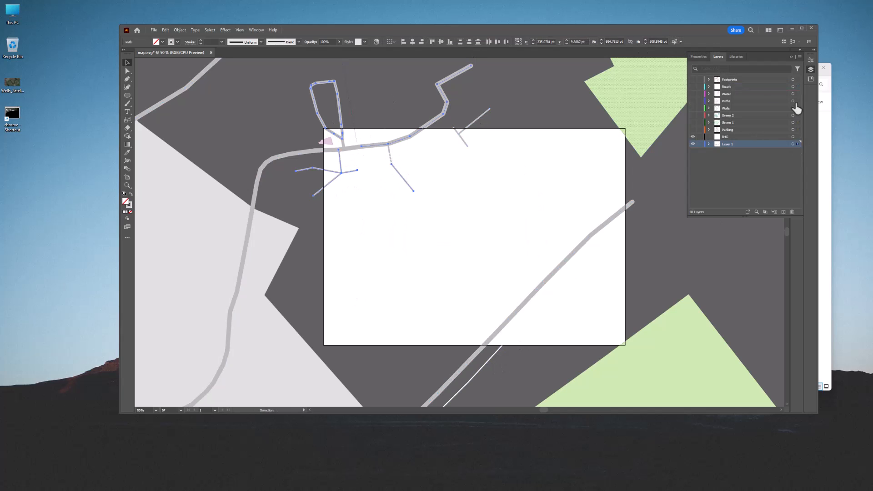
pyautogui.click(337, 150)
pyautogui.click(630, 42)
pyautogui.moveTo(798, 144); pyautogui.dragTo(797, 86)
pyautogui.click(481, 116)
pyautogui.click(629, 42)
# - Select the two lime-green fields at the map's eastern side and move them to the Green 1 layer
pyautogui.click(343, 144)
pyautogui.keyDown('shift'); pyautogui.click(390, 158); pyautogui.keyUp('shift')
pyautogui.click(489, 360)
pyautogui.moveTo(797, 144); pyautogui.dragTo(798, 124)
pyautogui.click(638, 111)
pyautogui.keyDown('shift'); pyautogui.click(659, 348); pyautogui.keyUp('shift')
# - Delete all remaining objects on Layer 1, including the far-reaching grey areas around the artboard
pyautogui.hotkey('ctrl', '-')
pyautogui.hotkey('ctrl', '-')
pyautogui.hotkey('ctrl', '-')
pyautogui.hotkey('ctrl', '-')
pyautogui.hotkey('ctrl', '-')
pyautogui.hotkey('ctrl', '-')
pyautogui.hotkey('ctrl', '-')
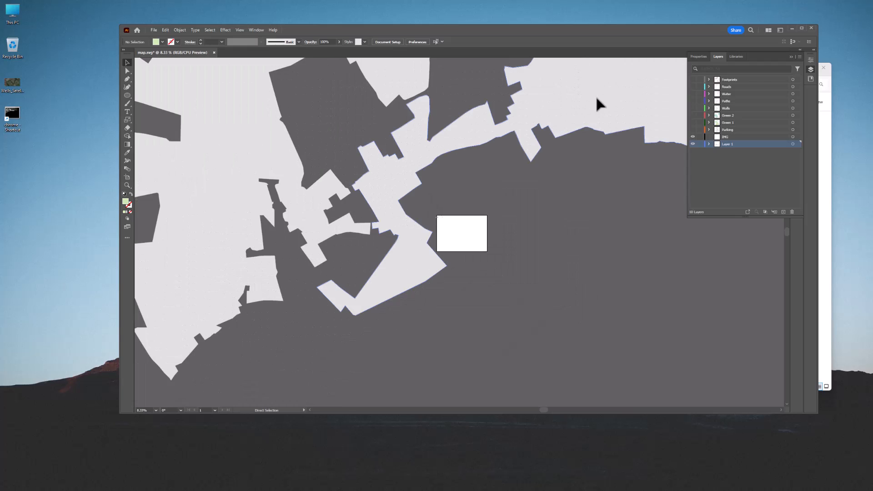
pyautogui.hotkey('ctrl', 'a')
pyautogui.press('Delete')
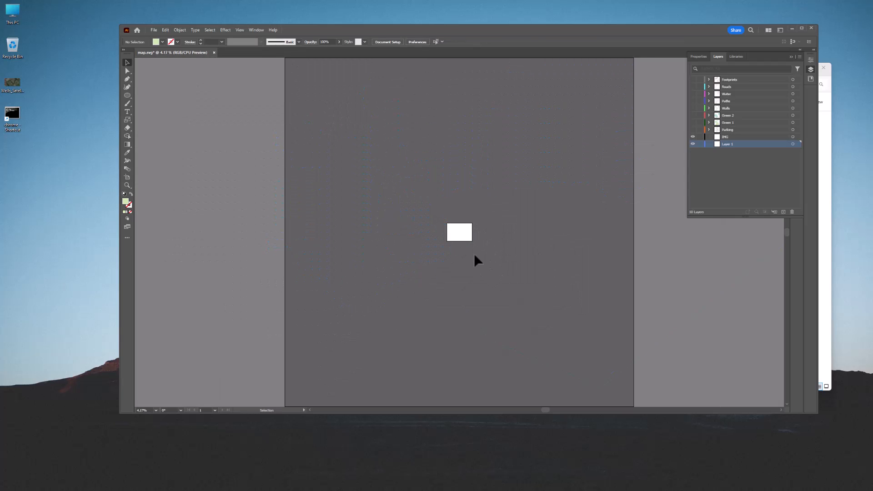
pyautogui.hotkey('ctrl', '0')
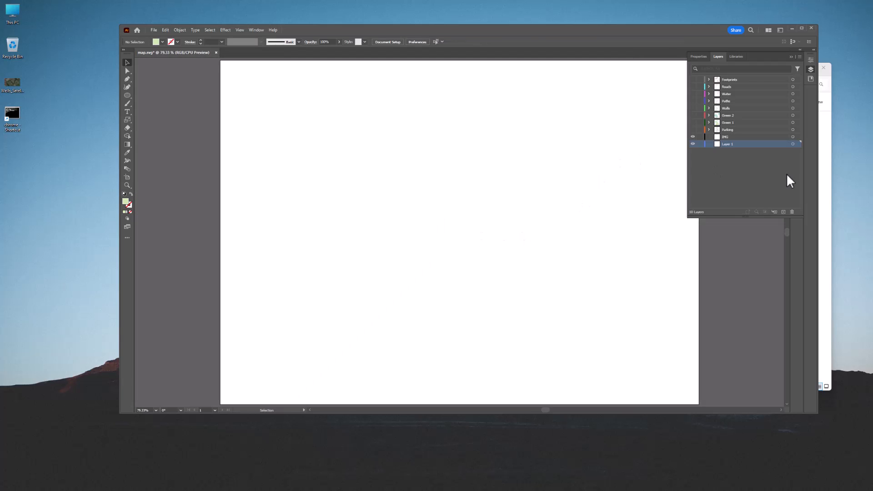
# - Turn the visibility of all layers from Parking to Footprints back on
pyautogui.click(693, 132)
pyautogui.moveTo(693, 127); pyautogui.dragTo(693, 88)
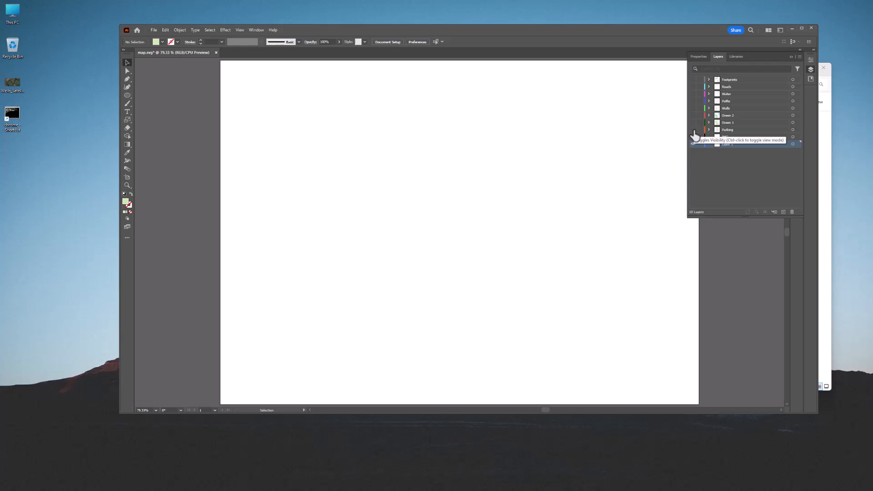
pyautogui.moveTo(695, 135); pyautogui.dragTo(693, 80)
# - Move the background rectangle from the Water layer to Layer 1 and rename that layer Ground
pyautogui.click(727, 94)
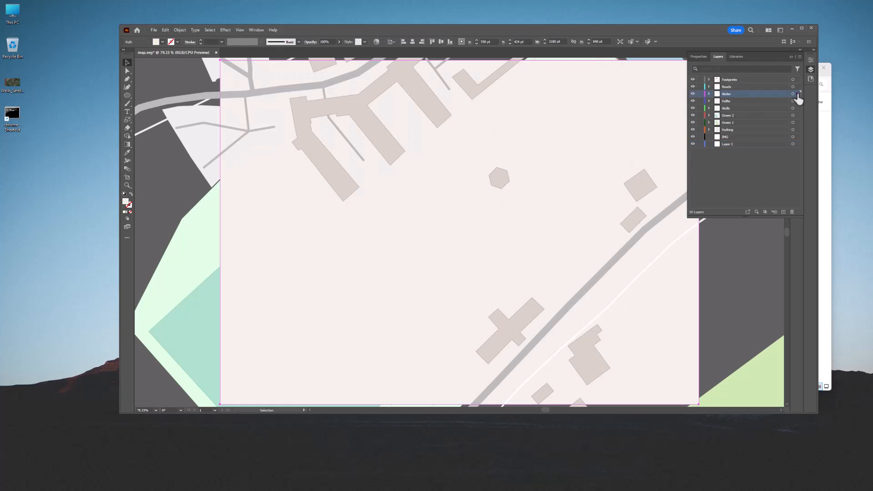
pyautogui.moveTo(799, 99); pyautogui.dragTo(798, 143)
pyautogui.doubleClick(728, 144)
pyautogui.write('Ground')
pyautogui.press('Return')
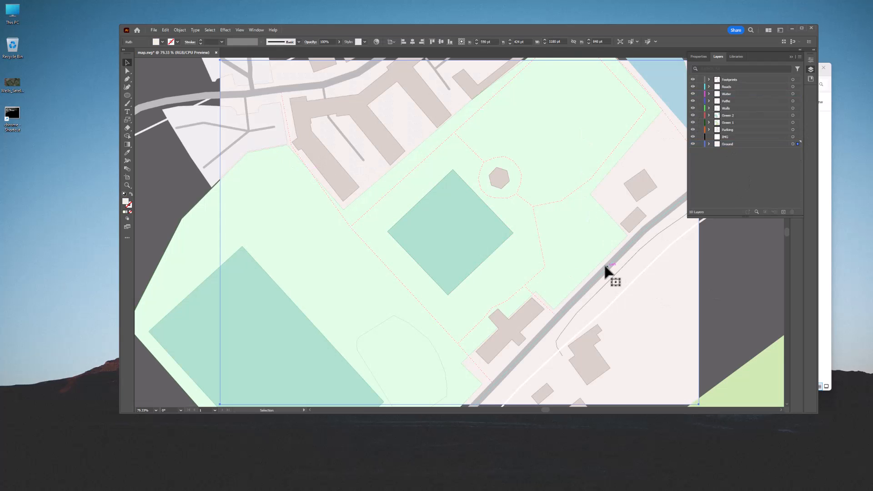
# - Turn on Trim View so only the artwork within the artboard is displayed
pyautogui.hotkey('ctrl', '-')
pyautogui.click(240, 30)
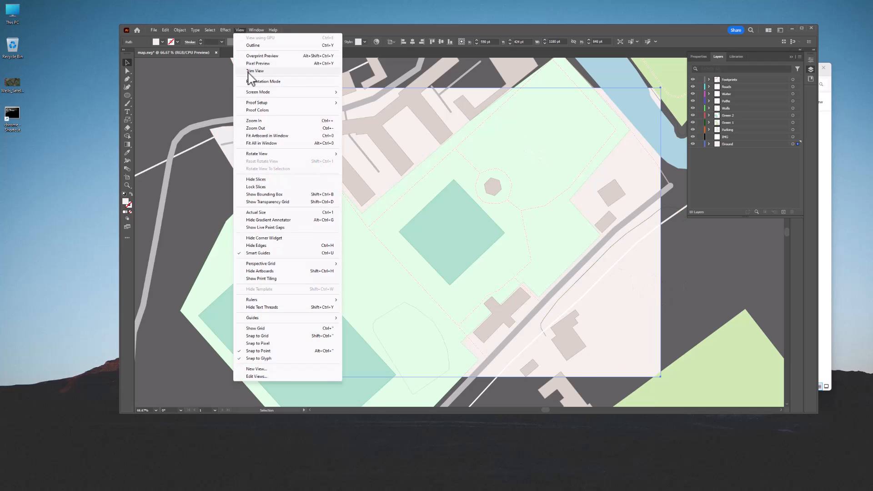
pyautogui.click(249, 72)
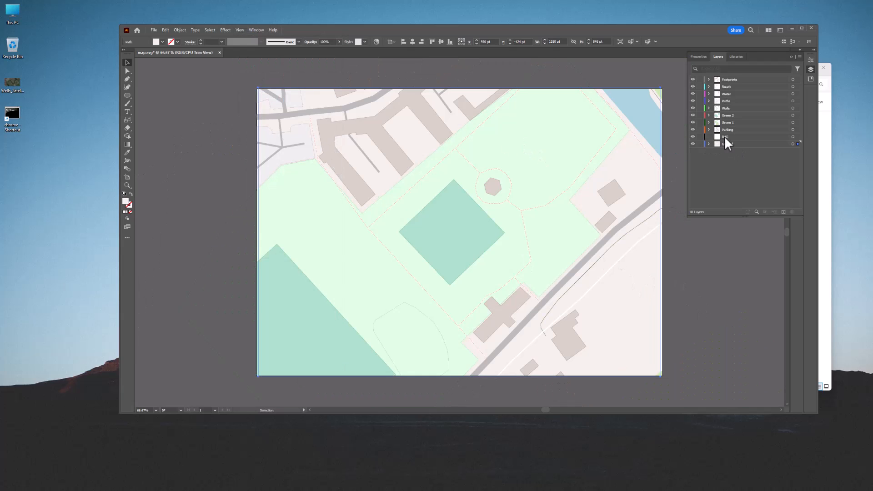
# - Move the IMG layer below Ground and hide all layers from Footprints to Parking
pyautogui.moveTo(725, 137); pyautogui.dragTo(724, 162)
pyautogui.moveTo(693, 80); pyautogui.dragTo(693, 129)
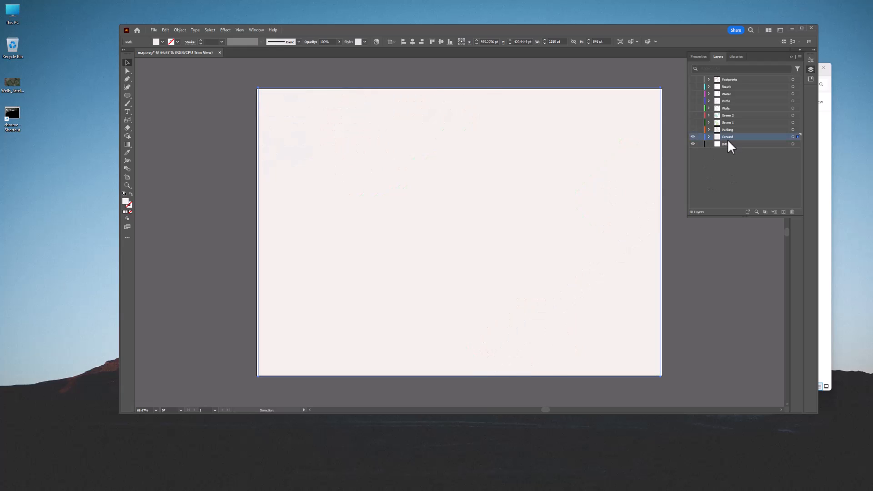
# - Select everything on the Ground layer and change its fill to a very pale grey
pyautogui.click(793, 137)
pyautogui.doubleClick(126, 201)
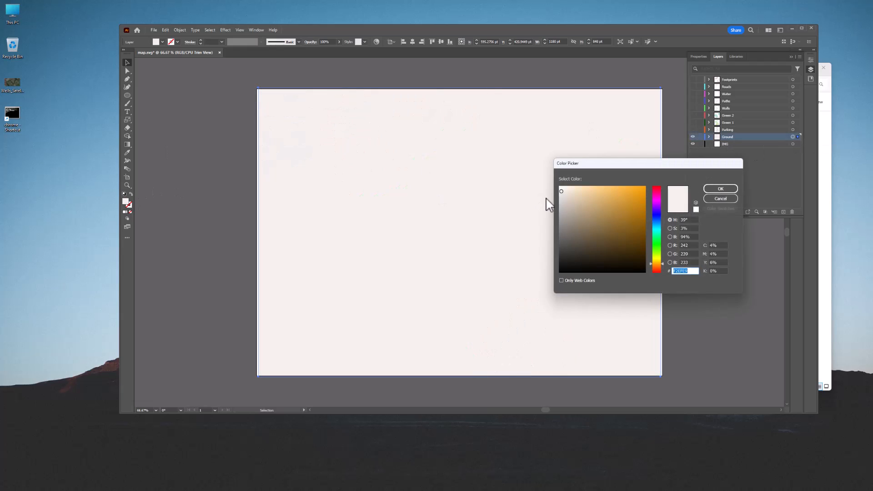
pyautogui.click(709, 189)
# - Show the Parking layer, select its contents and set their stroke to black
pyautogui.click(693, 130)
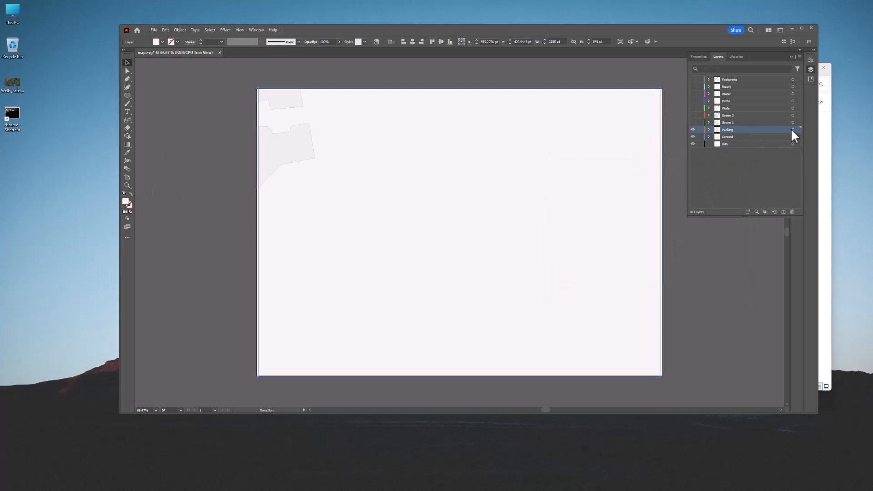
pyautogui.click(793, 129)
pyautogui.click(130, 207)
pyautogui.click(718, 161)
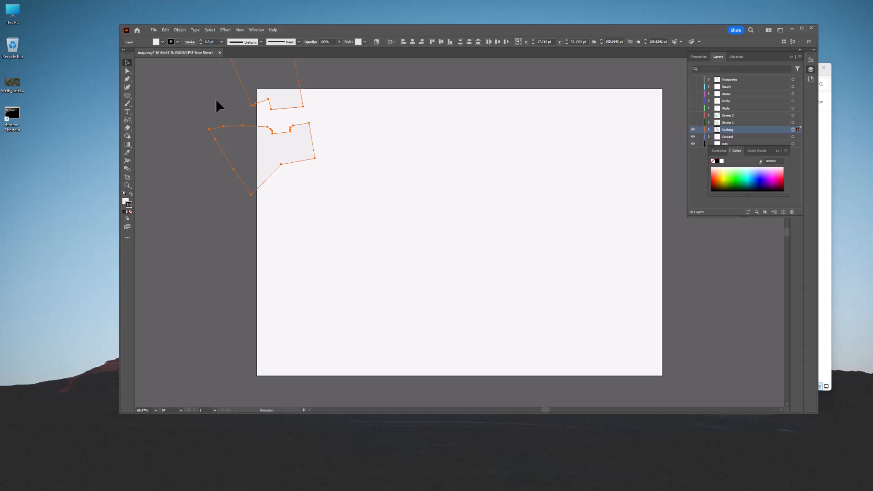
# - Change the fill of the parking areas to a near-white grey and deselect them
pyautogui.click(125, 200)
pyautogui.doubleClick(125, 201)
pyautogui.click(561, 190)
pyautogui.click(720, 189)
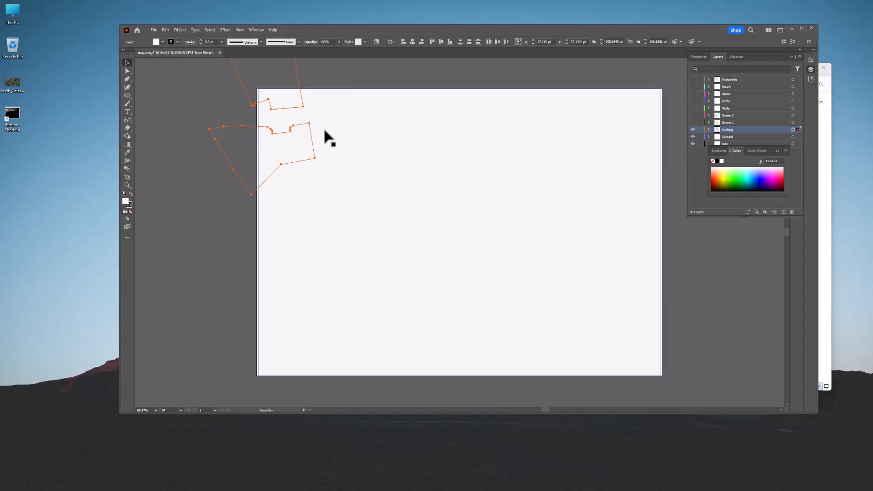
pyautogui.click(200, 141)
# - Show the Green 1 layer, select all its areas and apply black from the colour swatches
pyautogui.click(693, 122)
pyautogui.click(793, 122)
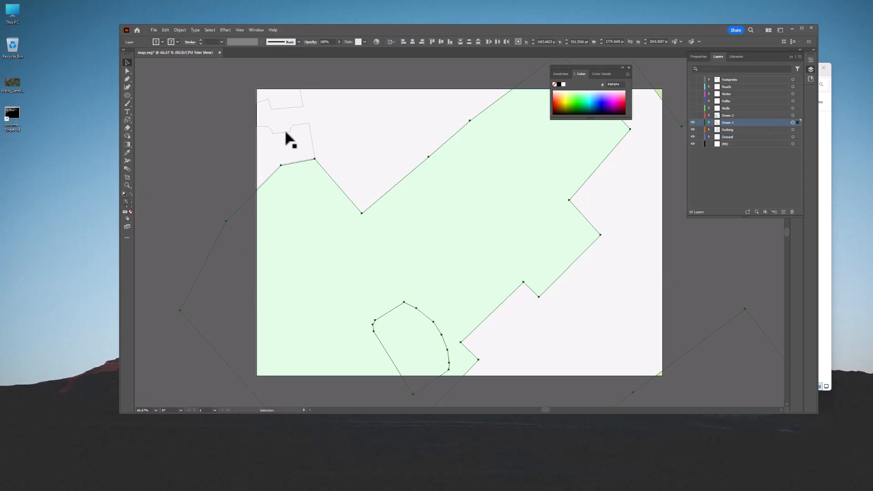
pyautogui.click(559, 84)
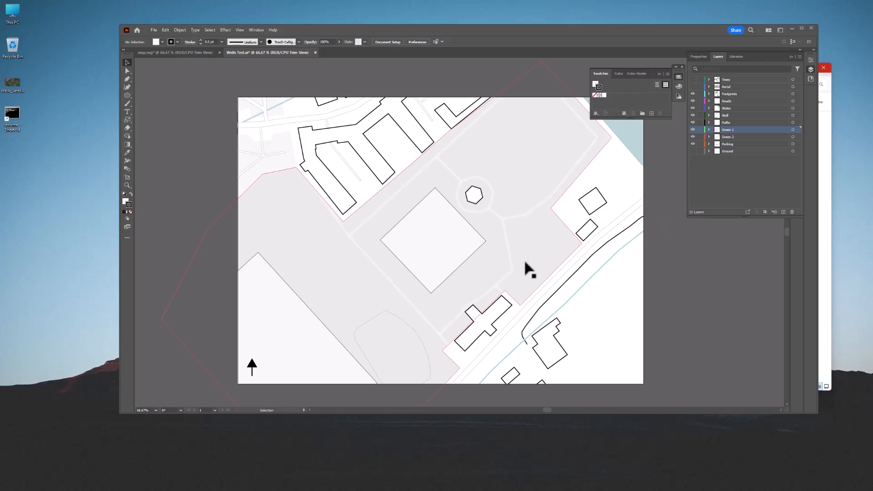
# - Switch to Google Earth Pro and frame the aerial view on the Wells park and bowling green, with the sidebar hidden
pyautogui.click(210, 486)
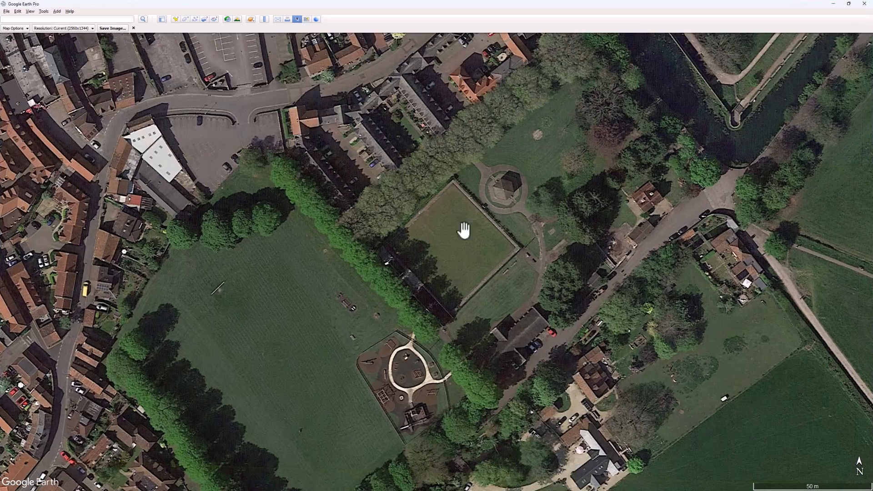
pyautogui.scroll(-4, 531, 258)
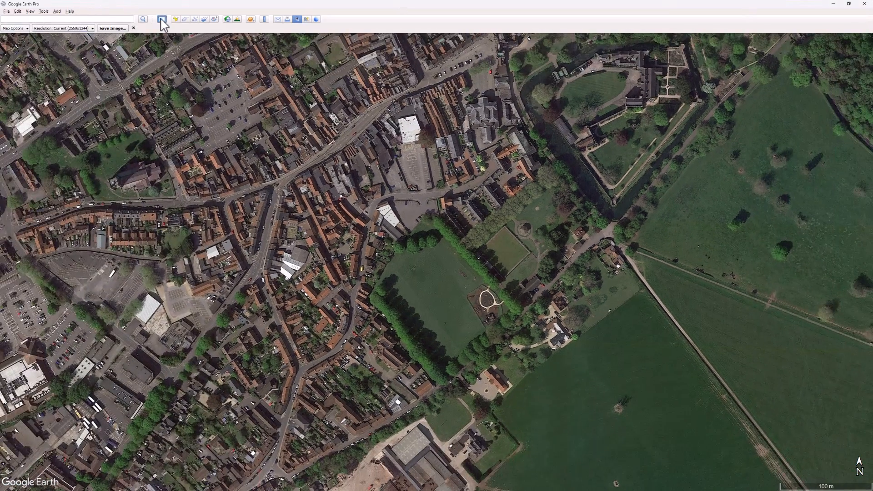
pyautogui.click(162, 19)
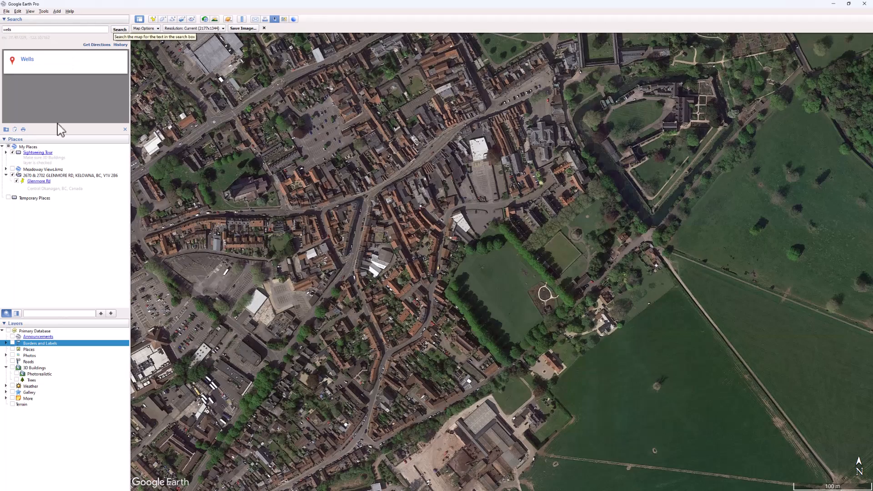
pyautogui.click(139, 19)
pyautogui.scroll(2, 498, 243)
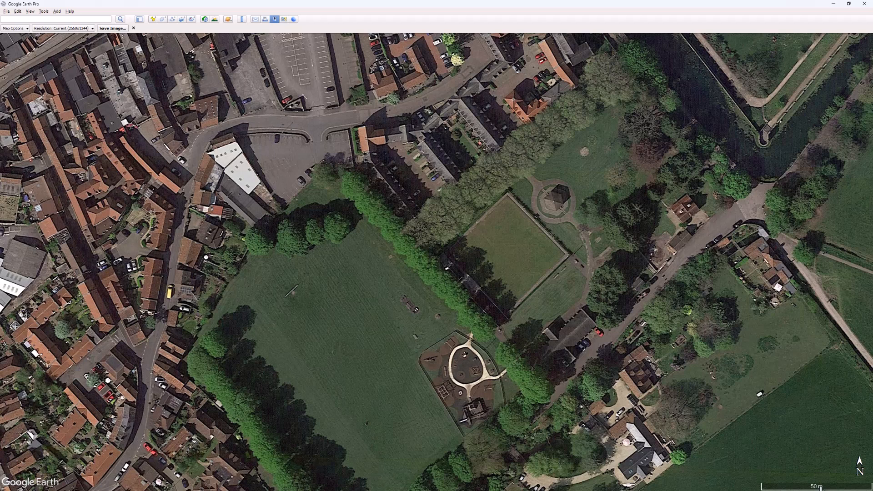
# - Apply the Google Earth 3D View options with metres and kilometres as the units of measurement
pyautogui.click(44, 11)
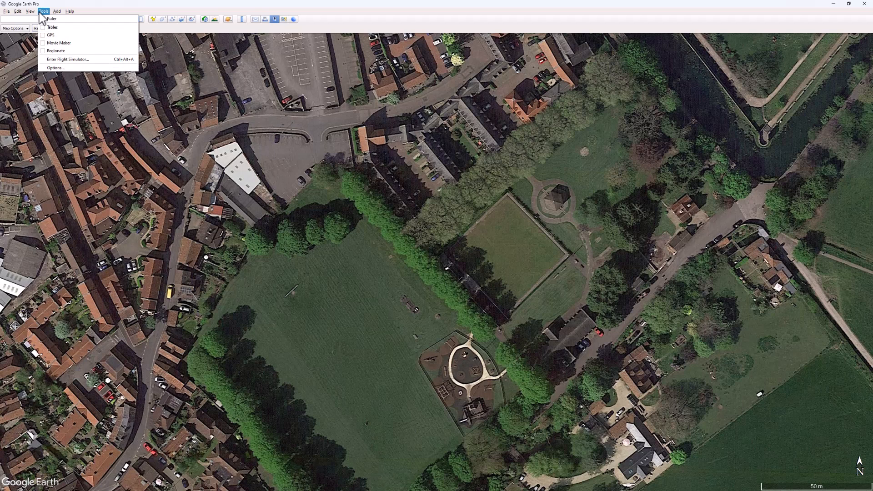
pyautogui.click(54, 68)
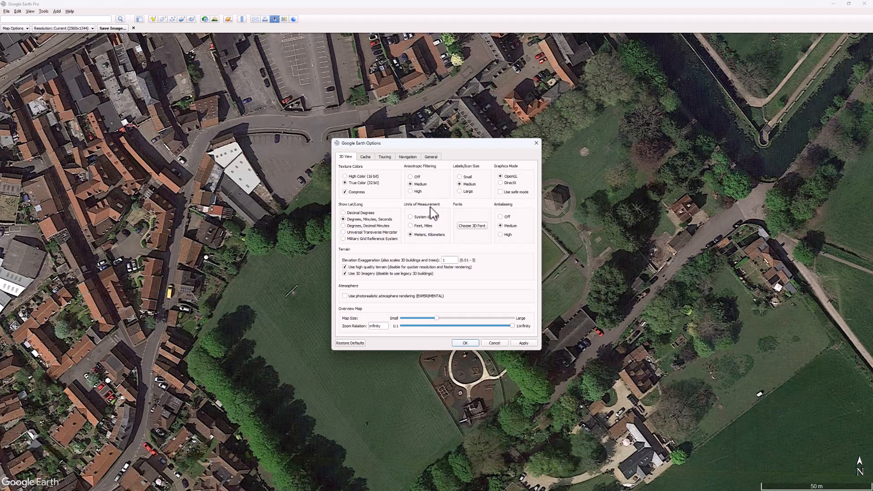
pyautogui.click(523, 344)
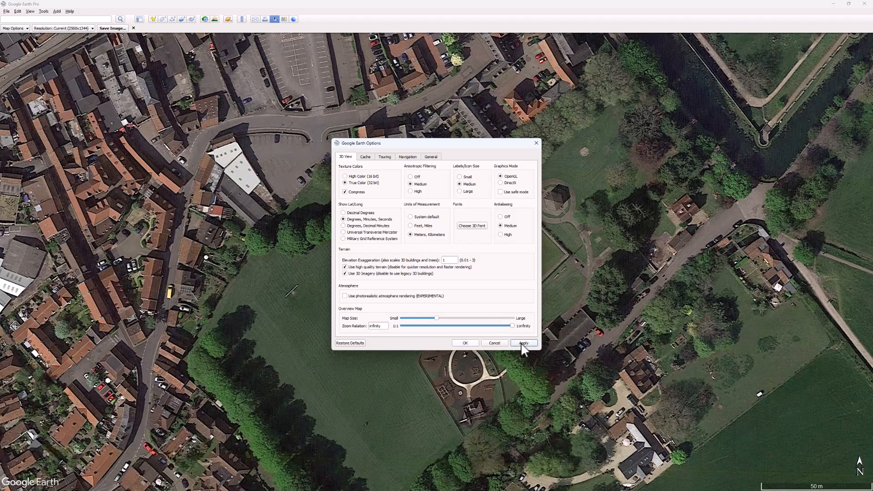
pyautogui.click(473, 344)
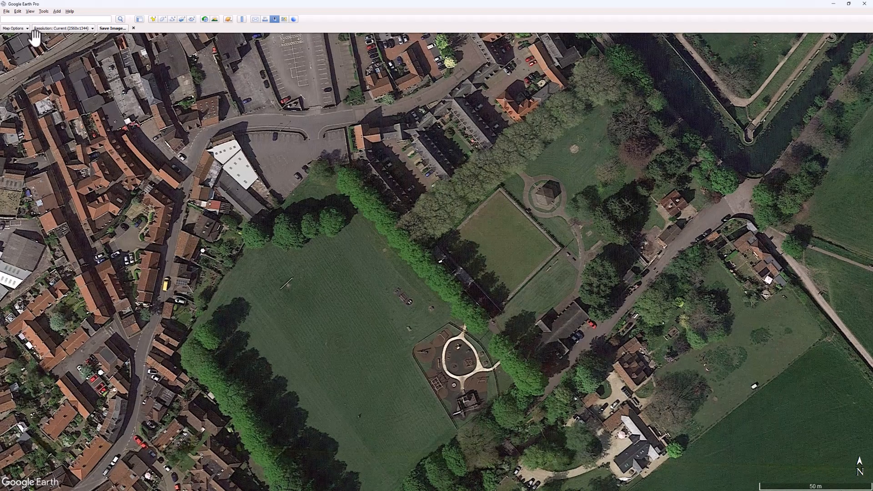
# - Reset the tilt and compass so the aerial view looks straight down with north up
pyautogui.click(31, 11)
pyautogui.moveTo(73, 136)
pyautogui.click(139, 147)
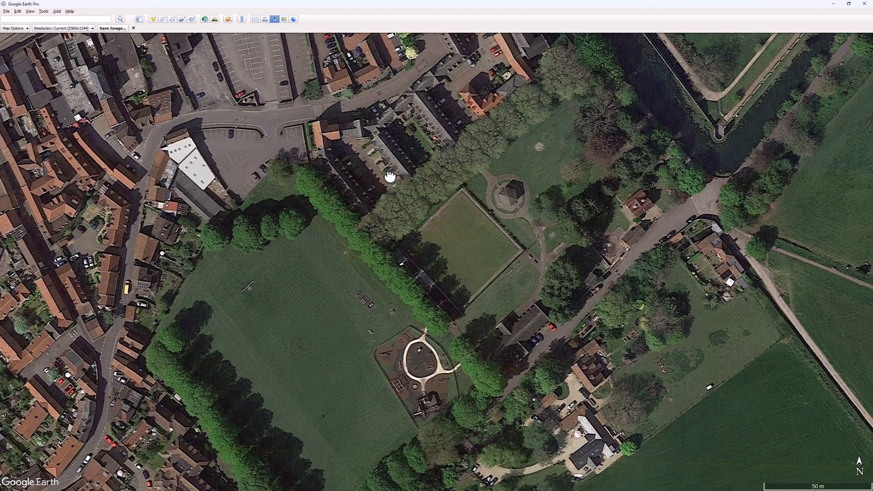
pyautogui.click(32, 11)
pyautogui.moveTo(102, 133)
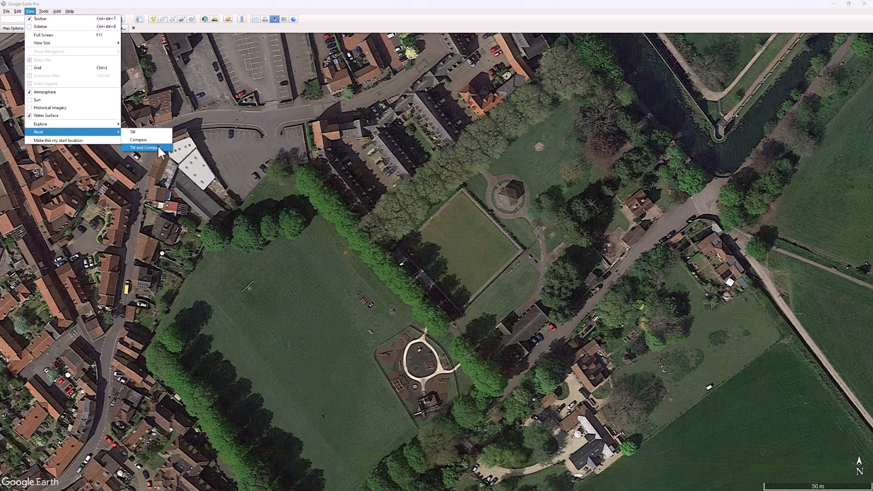
pyautogui.click(158, 147)
# - Save the aerial view to the desktop as an image at 2560x1344 resolution, with the scale and compass map elements kept on
pyautogui.click(6, 12)
pyautogui.moveTo(79, 28)
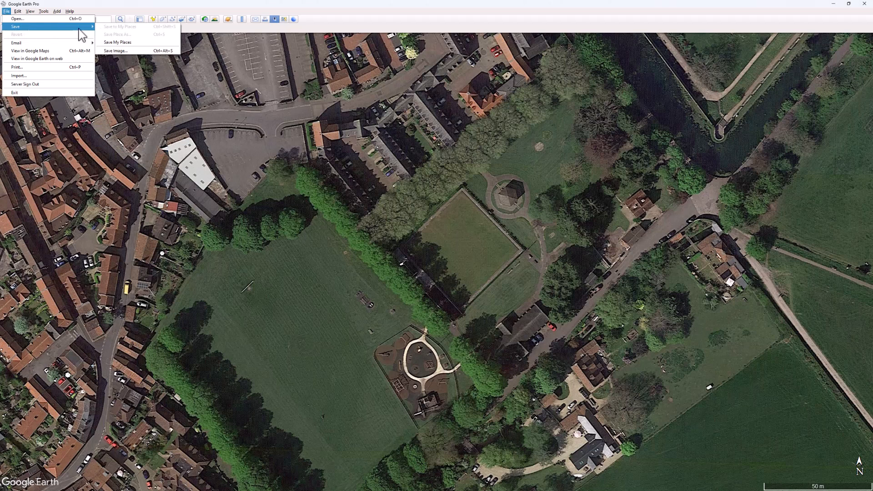
pyautogui.click(97, 49)
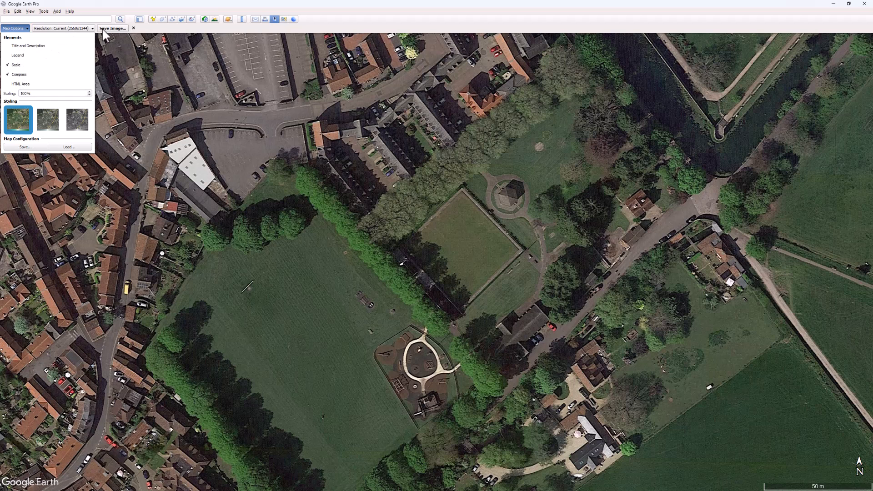
pyautogui.click(87, 30)
pyautogui.click(87, 30)
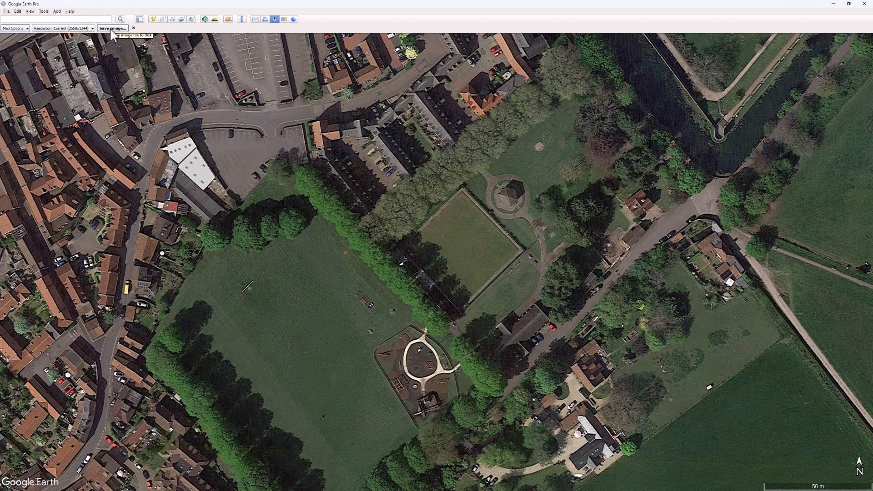
pyautogui.click(110, 28)
pyautogui.click(98, 111)
pyautogui.click(351, 266)
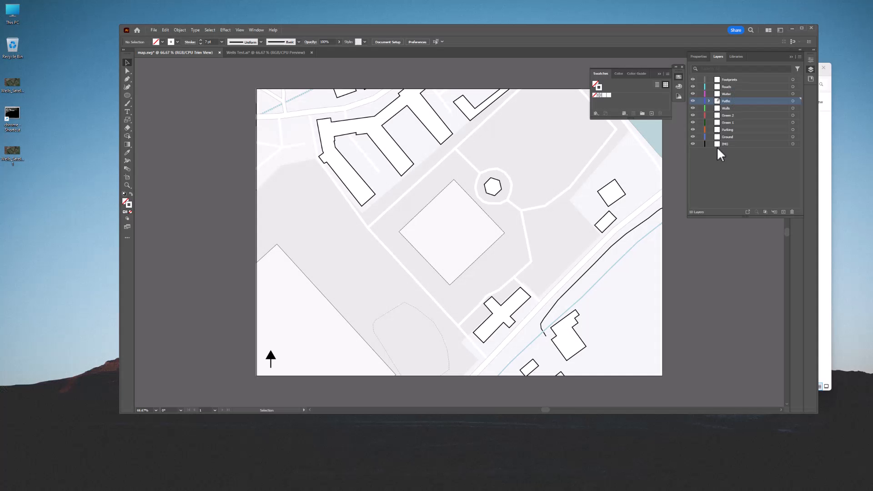
# - Switch to Illustrator and place Wells_Satellite 1.jpg on the IMG layer of map.svg, about 1610 by 845 pt, from the artboard's upper-left corner
pyautogui.click(721, 144)
pyautogui.click(154, 30)
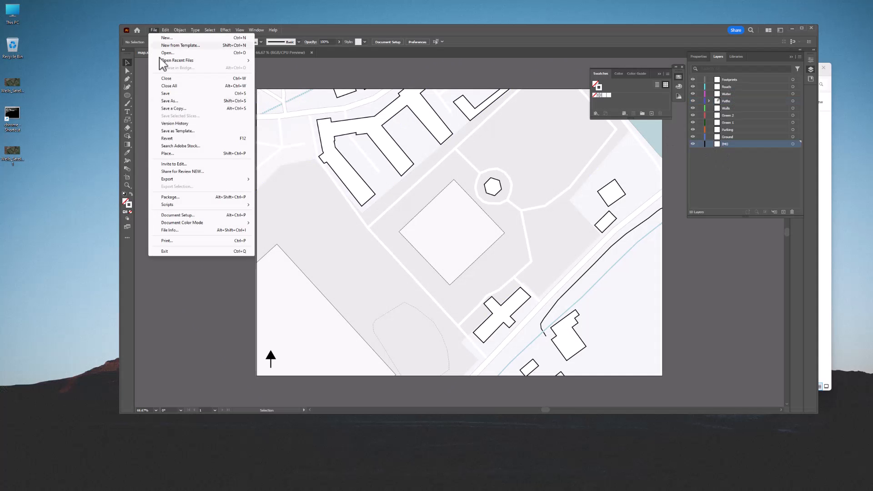
pyautogui.click(172, 156)
pyautogui.click(283, 97)
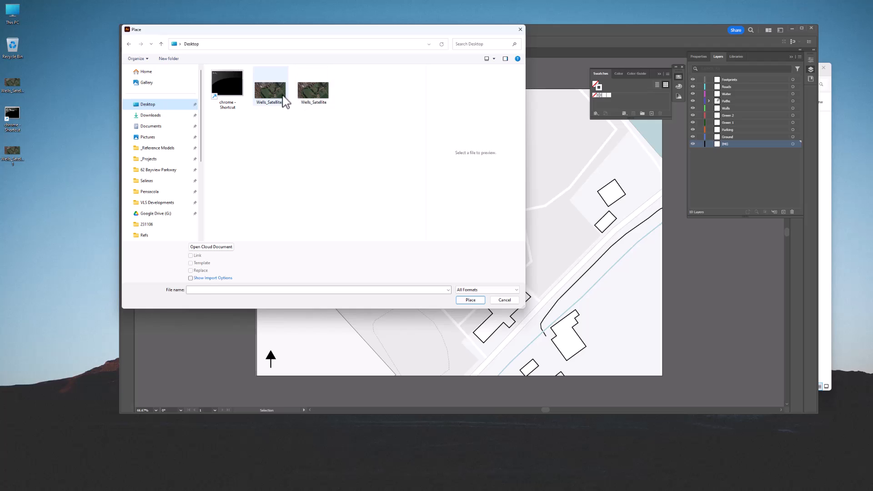
pyautogui.click(471, 301)
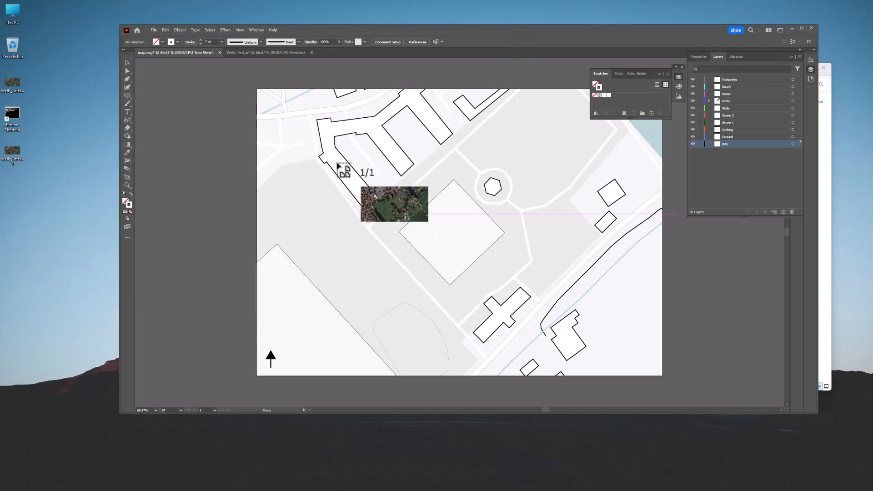
pyautogui.hotkey('ctrl', '-')
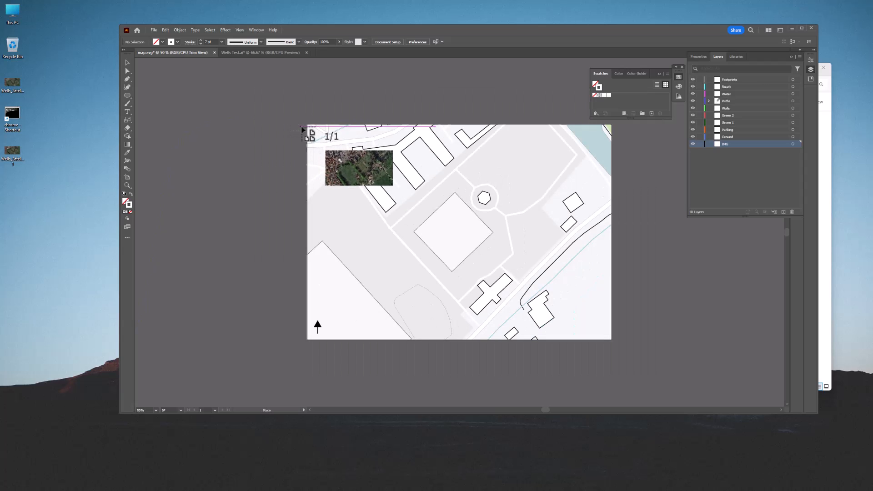
pyautogui.moveTo(308, 123); pyautogui.dragTo(682, 378)
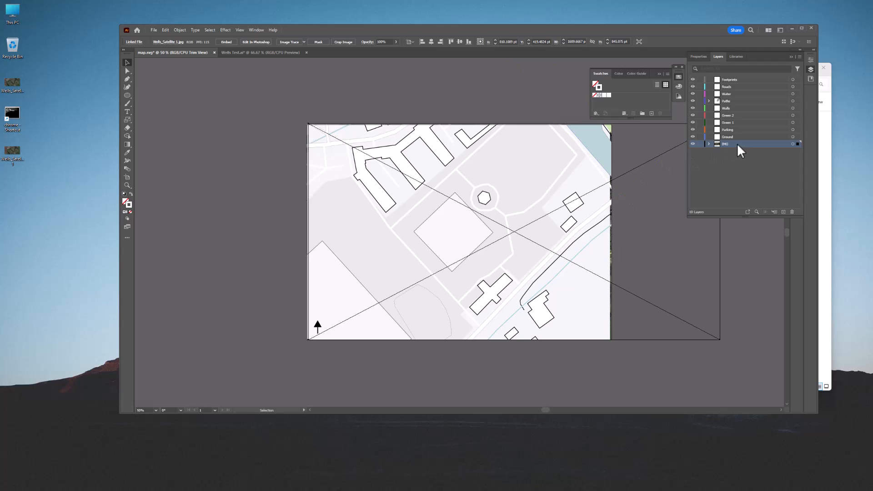
# - Move the IMG layer above all other layers, shift the aerial image slightly west and set its opacity to 50%
pyautogui.moveTo(737, 144); pyautogui.dragTo(736, 75)
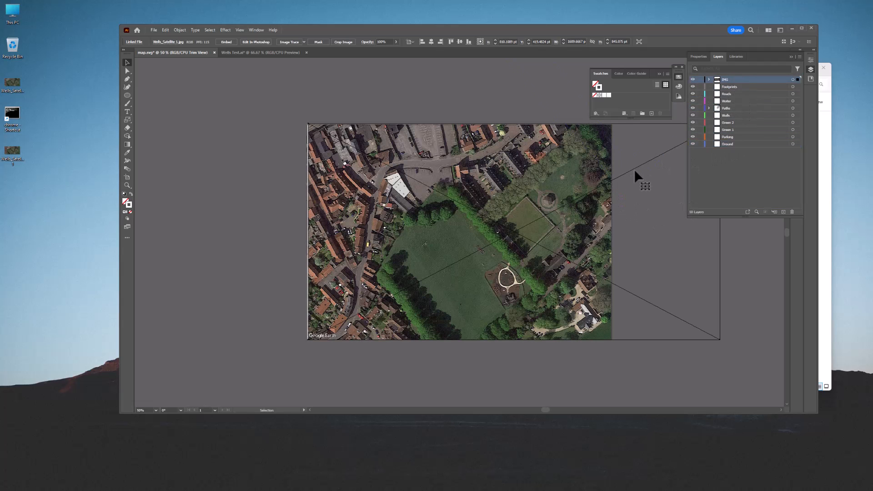
pyautogui.moveTo(366, 141); pyautogui.dragTo(329, 139)
pyautogui.moveTo(388, 41); pyautogui.dragTo(376, 41)
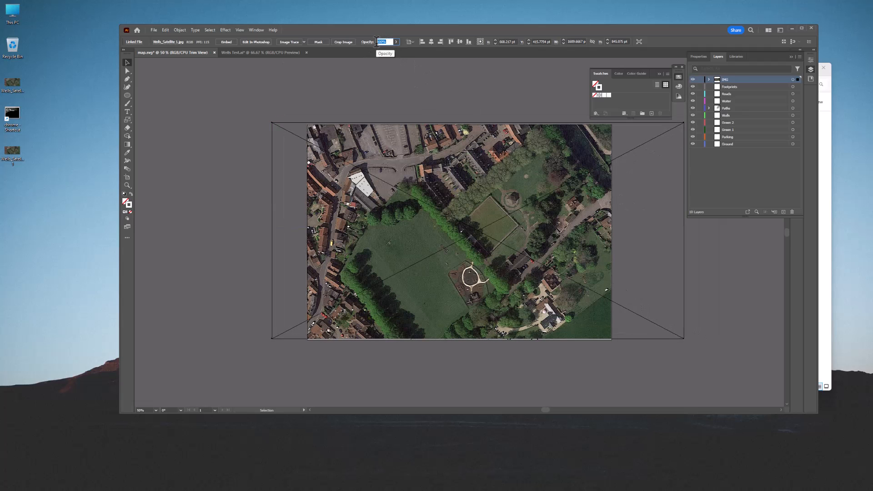
pyautogui.press('Tab')
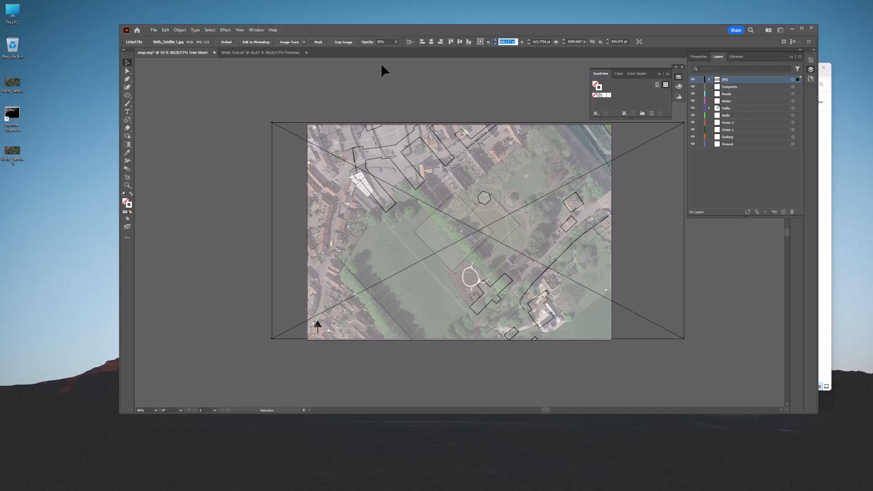
# - Reposition the aerial image and scale it up to about 1961 by 1029 pt towards the map's building outlines
pyautogui.moveTo(513, 226); pyautogui.dragTo(494, 234)
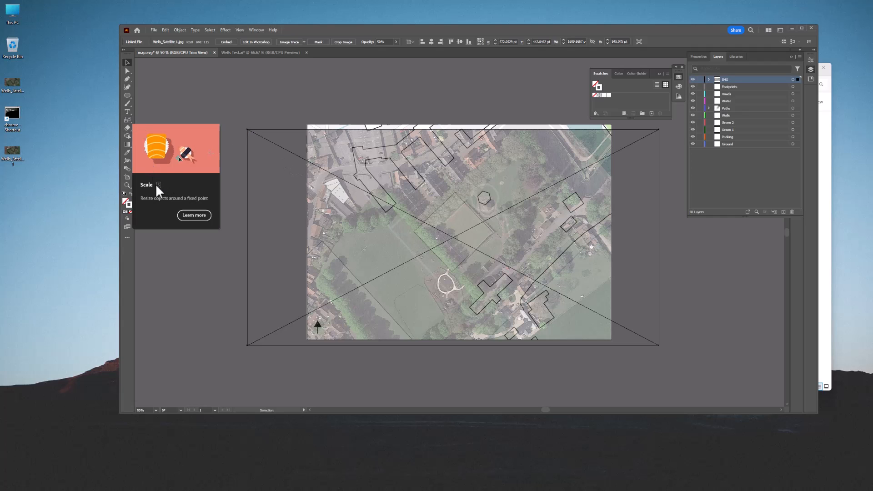
pyautogui.press('s')
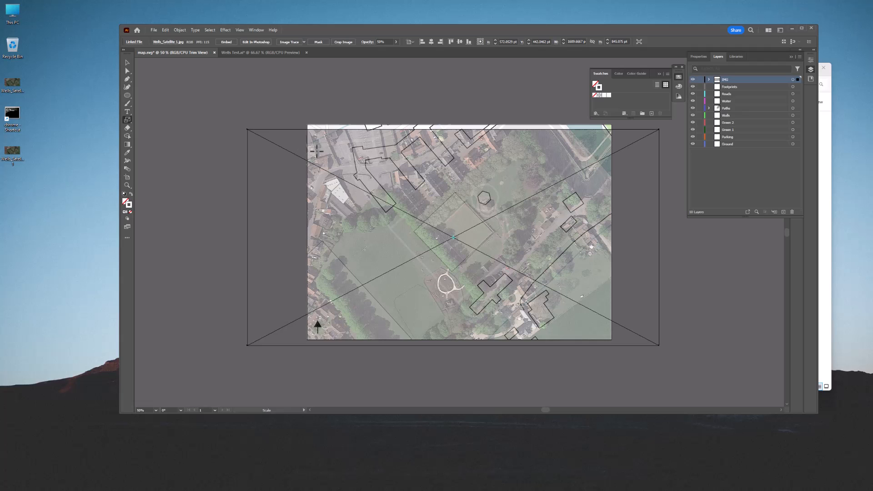
pyautogui.moveTo(330, 155); pyautogui.dragTo(313, 147)
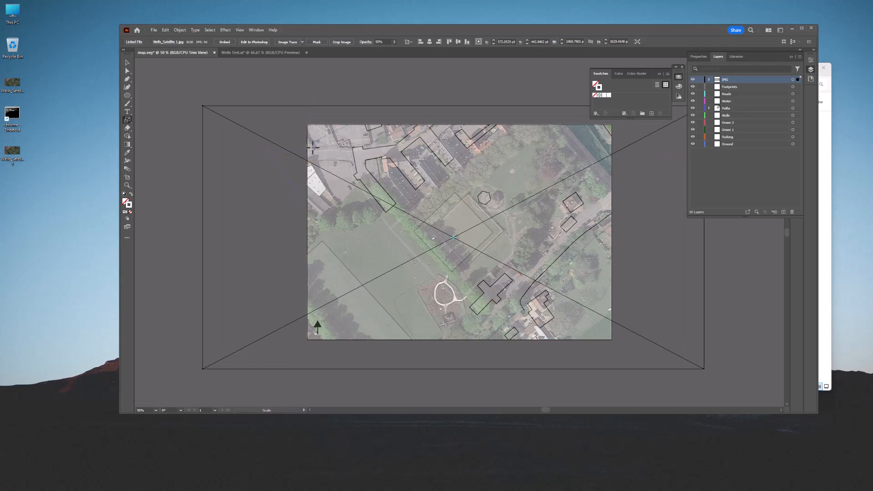
pyautogui.press('v')
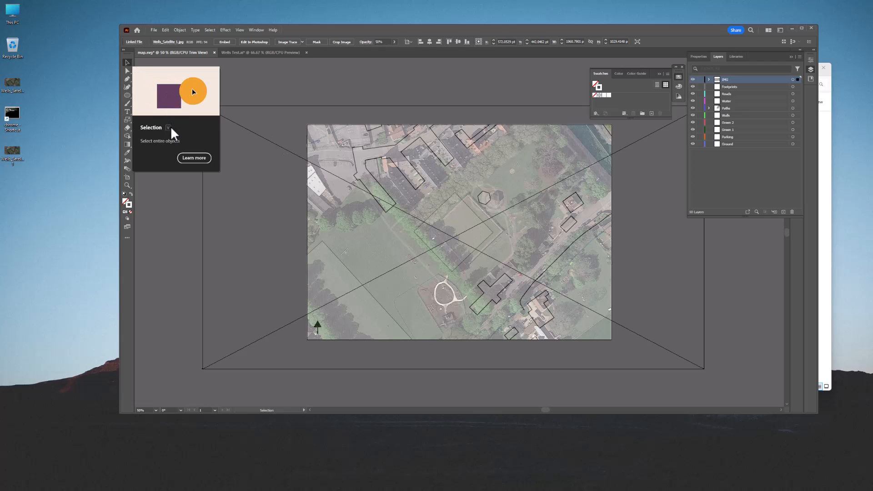
pyautogui.moveTo(577, 291); pyautogui.dragTo(565, 291)
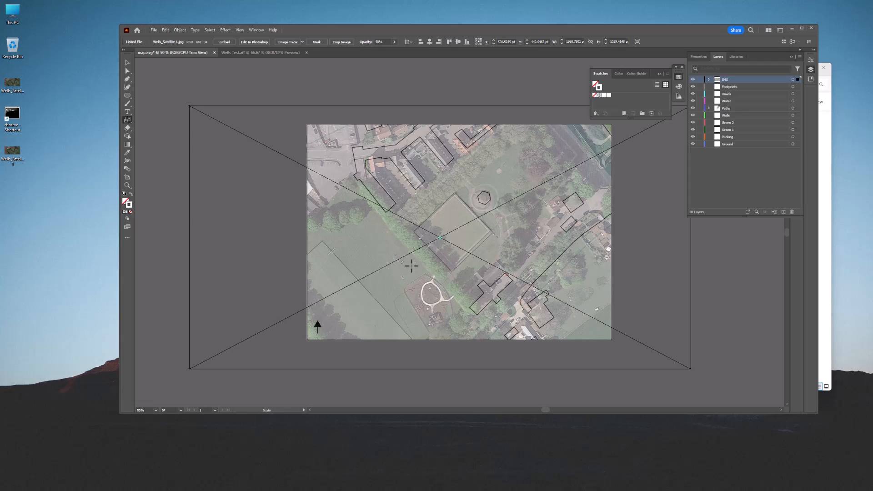
# - Enlarge the aerial image to about 2209 by 1159 pt and nudge it until its buildings meet the map's footprints
pyautogui.press('v')
pyautogui.moveTo(359, 175); pyautogui.dragTo(367, 173)
pyautogui.press('s')
pyautogui.moveTo(371, 300); pyautogui.dragTo(411, 301)
pyautogui.press('Left')
pyautogui.press('Left')
pyautogui.press('Left')
pyautogui.press('Left')
pyautogui.press('Left')
pyautogui.press('Down')
pyautogui.press('Down')
pyautogui.press('Left')
pyautogui.press('Left')
pyautogui.press('v')
pyautogui.press('Down')
pyautogui.press('Down')
pyautogui.press('Down')
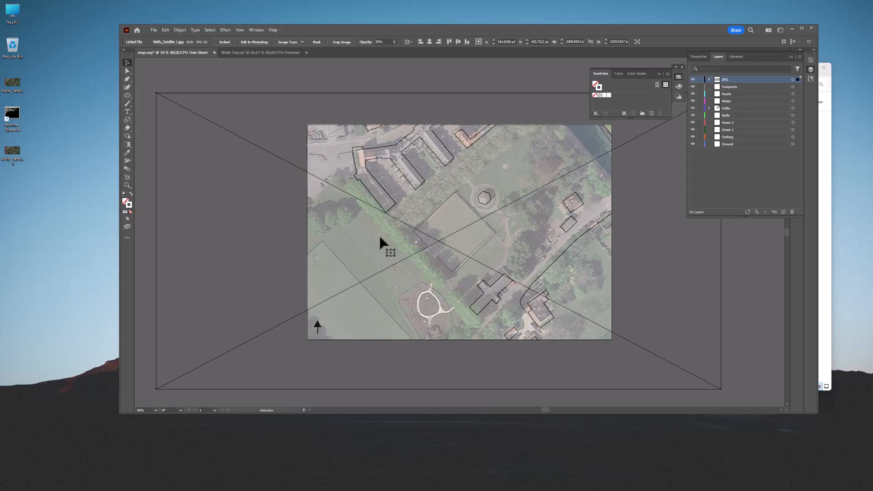
# - Scale the aerial image up to about 2257 by 1185 pt and nudge it into place over the footprints
pyautogui.press('s')
pyautogui.click(323, 140)
pyautogui.moveTo(400, 223); pyautogui.dragTo(362, 183)
pyautogui.hotkey('ctrl', 'z')
pyautogui.moveTo(331, 152); pyautogui.dragTo(329, 149)
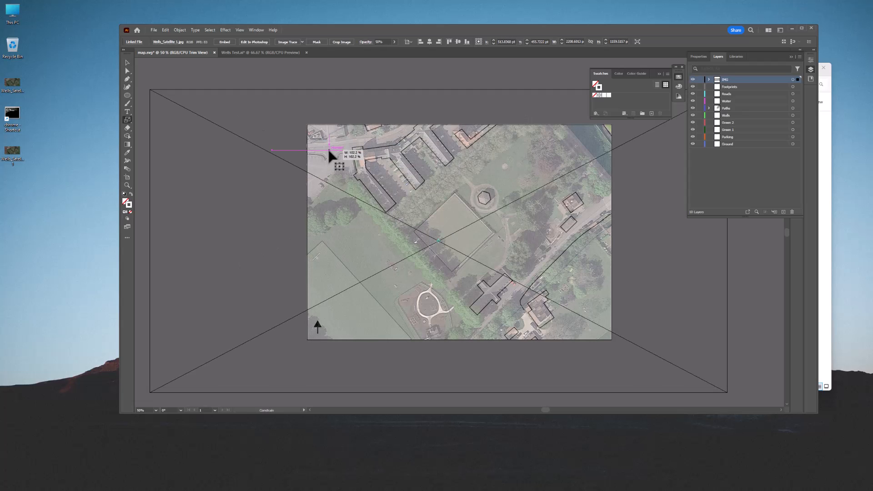
pyautogui.press('Left')
pyautogui.press('Right')
pyautogui.press('Down')
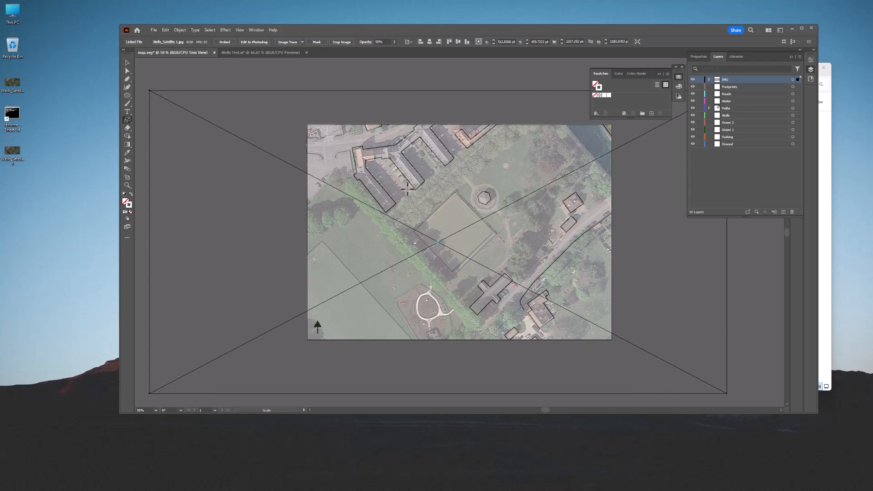
# - Rotate the aerial image slightly and fine-tune its size and position to match the bowling green and building outlines
pyautogui.press('r')
pyautogui.moveTo(322, 146); pyautogui.dragTo(315, 150)
pyautogui.press('s')
pyautogui.moveTo(591, 186); pyautogui.dragTo(511, 194)
pyautogui.press('Right')
# - Deselect the aerial image and lock every layer from IMG down to Ground
pyautogui.hotkey('ctrl', 'shift', 'a')
pyautogui.keyDown('shift'); pyautogui.click(728, 145); pyautogui.keyUp('shift')
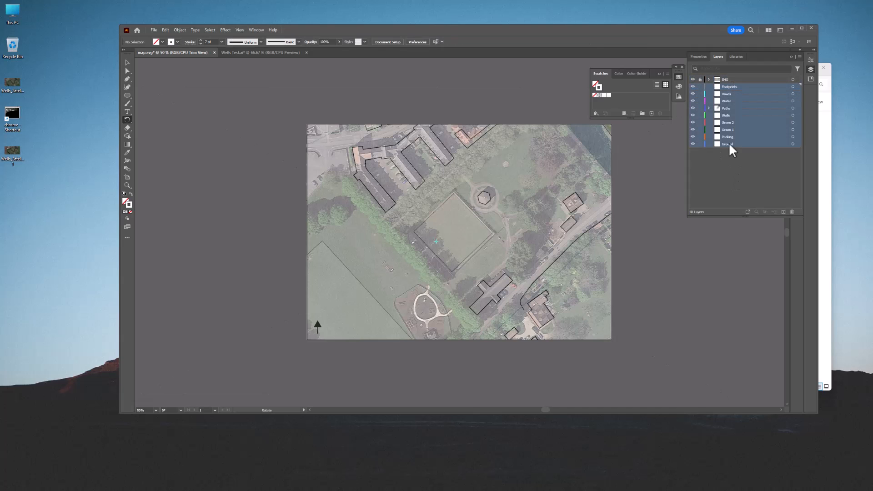
pyautogui.moveTo(700, 144); pyautogui.dragTo(700, 80)
# - Create a new layer above IMG and name it Trees
pyautogui.click(737, 80)
pyautogui.click(784, 212)
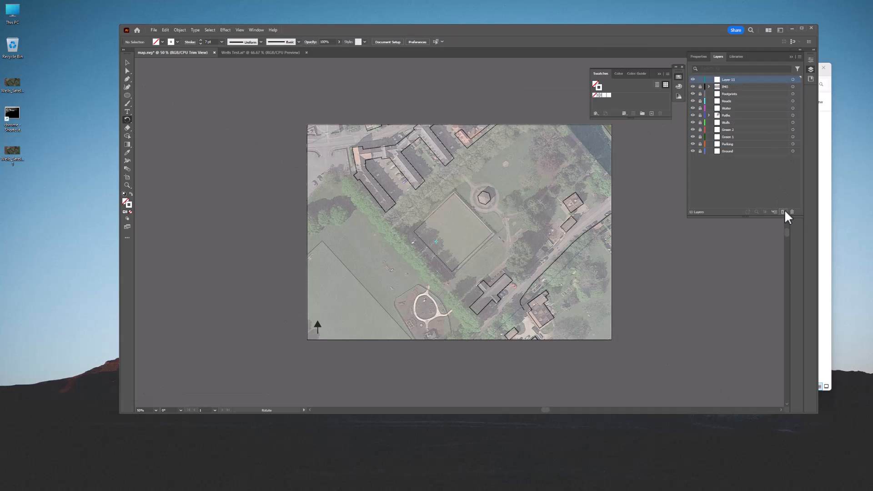
pyautogui.doubleClick(727, 80)
pyautogui.write('Trees')
pyautogui.press('Return')
# - Draw an unfilled circle about 75 pt across with a 1 pt black stroke over the northernmost tree of the diagonal tree row
pyautogui.click(127, 96)
pyautogui.click(678, 86)
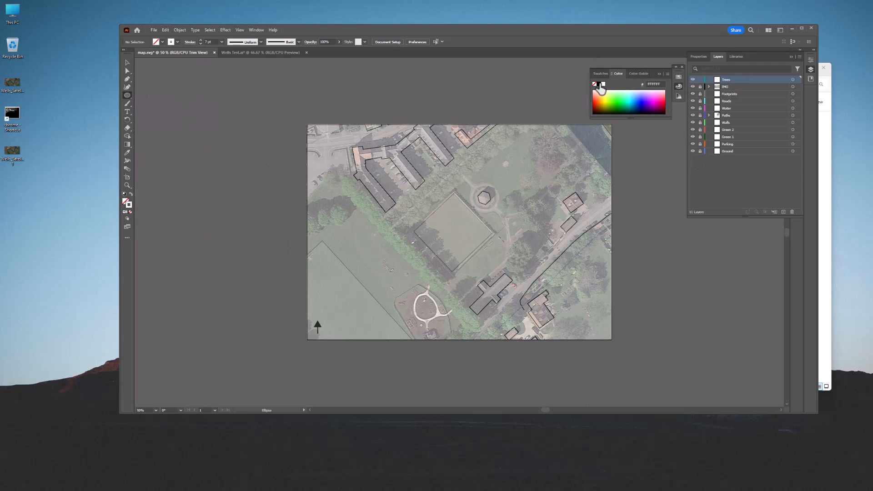
pyautogui.click(200, 43)
pyautogui.click(200, 44)
pyautogui.click(200, 44)
pyautogui.click(200, 43)
pyautogui.moveTo(342, 178); pyautogui.dragTo(359, 201)
pyautogui.press('v')
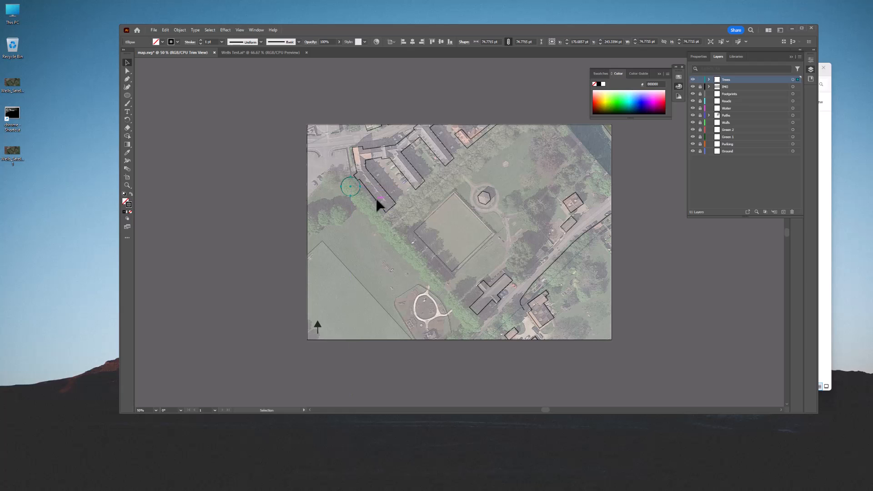
pyautogui.hotkey('ctrl', '1')
pyautogui.moveTo(602, 335); pyautogui.dragTo(419, 278)
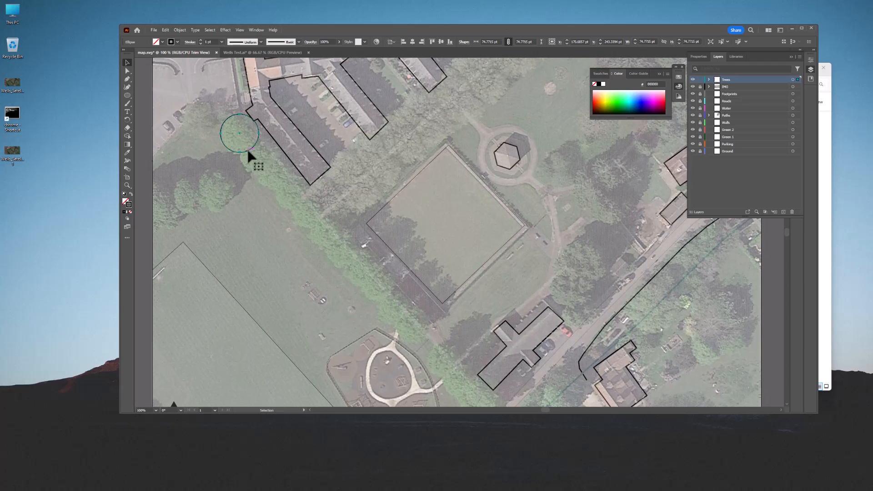
# - Repeat copies of the tree circle at even, overlapping spacing southeast along the diagonal tree row beside the bowling green
pyautogui.moveTo(248, 154); pyautogui.dragTo(286, 190)
pyautogui.hotkey('ctrl', 'd')
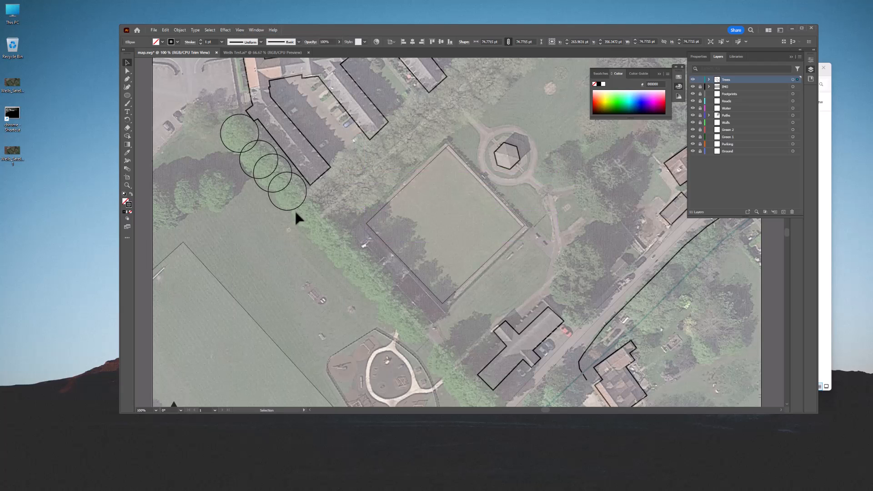
pyautogui.hotkey('ctrl', 'd')
pyautogui.hotkey('ctrl', 'd')
pyautogui.moveTo(356, 272); pyautogui.dragTo(387, 304)
# - Copy a tree circle onto the large tree southeast of the bowling green and scale it up to about 99 pt across
pyautogui.moveTo(387, 304); pyautogui.dragTo(588, 285)
pyautogui.press('s')
pyautogui.moveTo(293, 146); pyautogui.dragTo(199, 106)
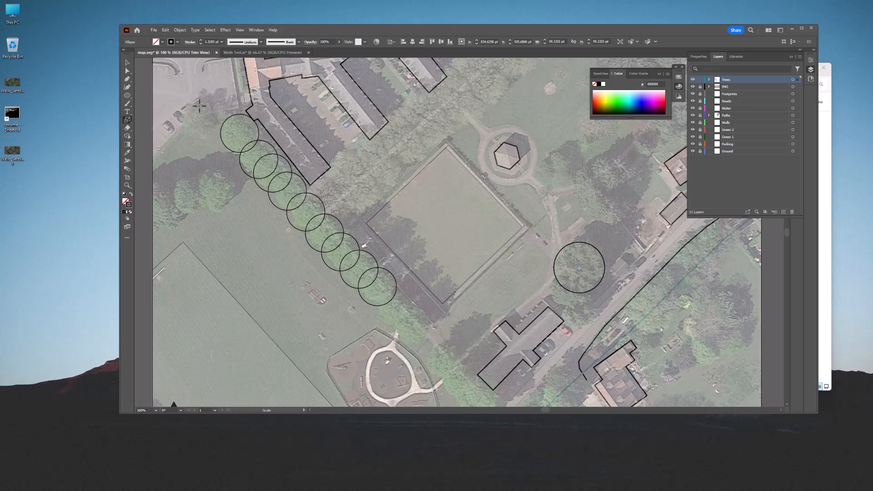
pyautogui.press('v')
# - Place a copy of the enlarged circle over the tree across the road, north of the building there
pyautogui.moveTo(587, 243); pyautogui.dragTo(658, 285)
pyautogui.hotkey('ctrl', '-')
pyautogui.hotkey('ctrl', '-')
pyautogui.moveTo(455, 173); pyautogui.dragTo(527, 228)
pyautogui.hotkey('ctrl', '+')
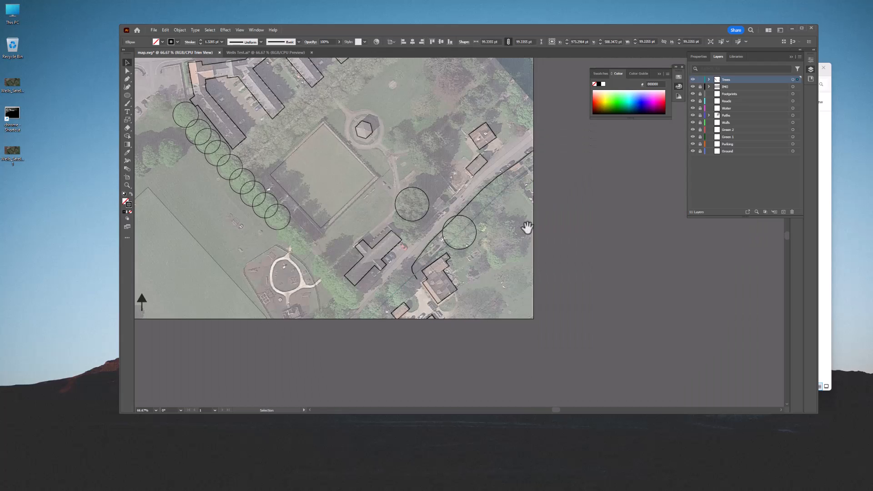
# - Switch to the Wells Test document and make its Trees layer visible
pyautogui.click(266, 52)
pyautogui.click(693, 80)
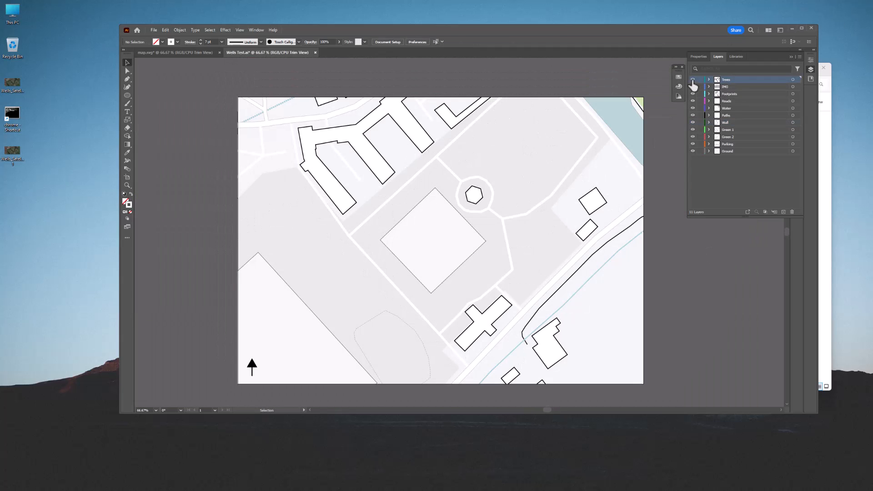
pyautogui.click(692, 80)
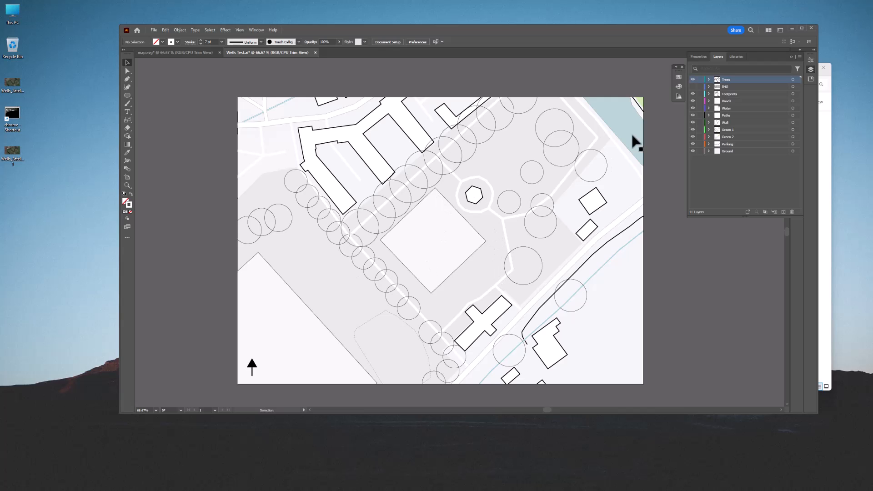
# - Export the Wells Test map to the Desktop as a JPEG named Wells 1000
pyautogui.click(154, 30)
pyautogui.moveTo(170, 183)
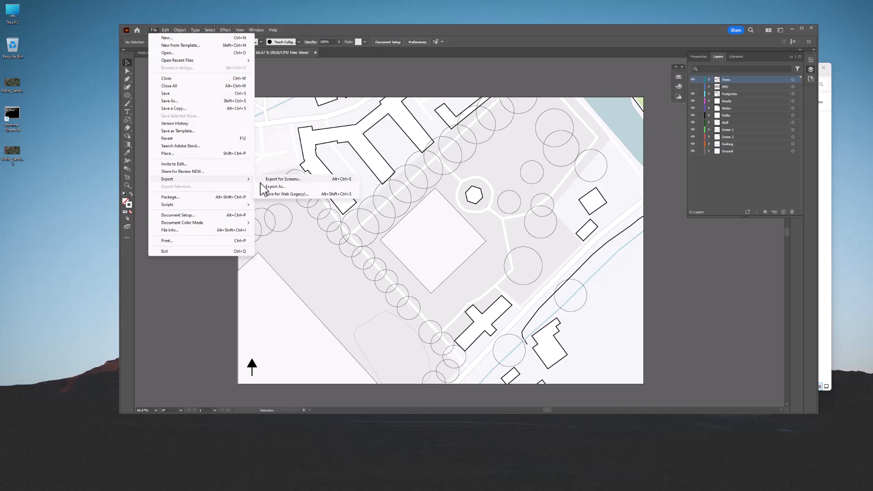
pyautogui.click(271, 188)
pyautogui.scroll(5, 152, 111)
pyautogui.click(150, 105)
pyautogui.click(193, 235)
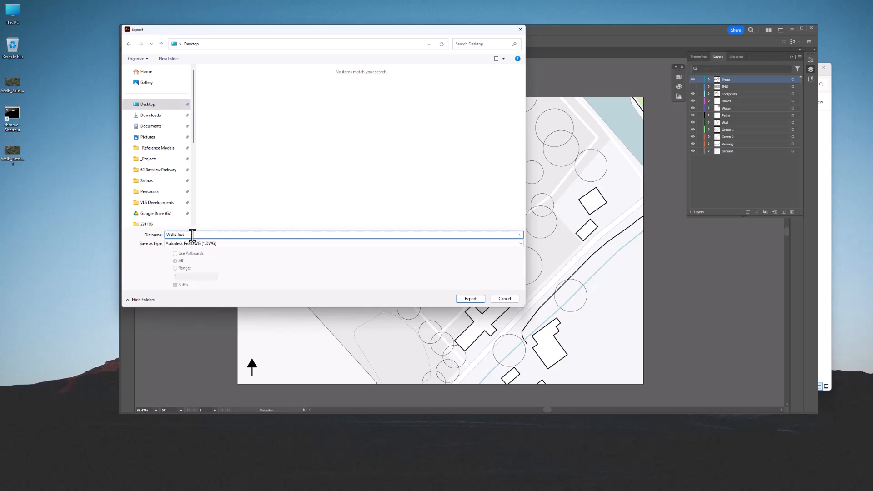
pyautogui.write('000')
pyautogui.click(216, 246)
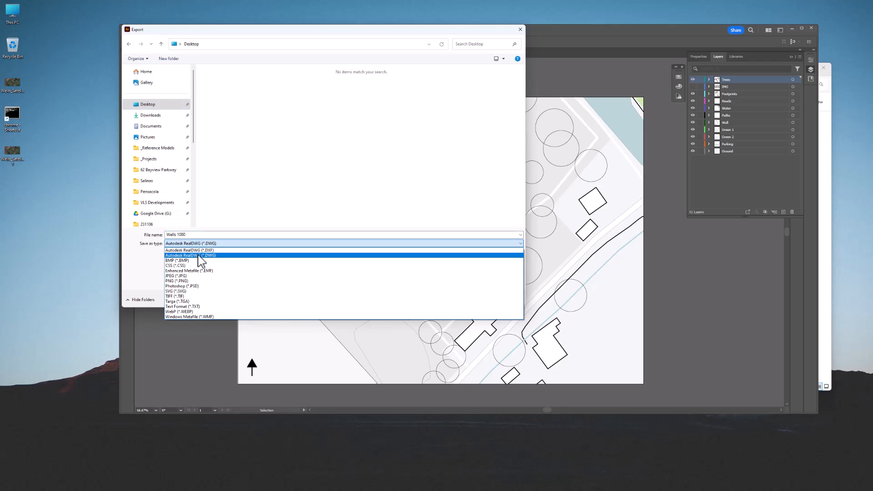
pyautogui.click(191, 268)
pyautogui.click(470, 299)
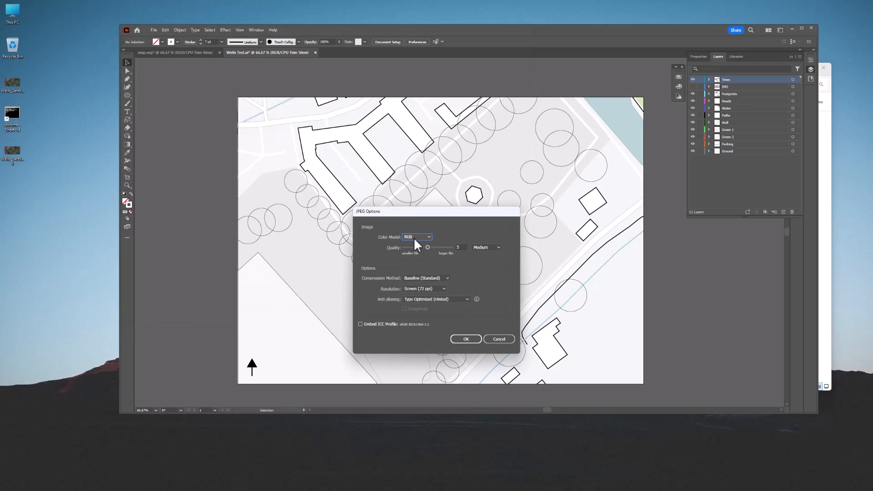
# - Set the JPEG options to maximum quality 10 and medium 150 ppi resolution, with the ICC profile embedded
pyautogui.click(432, 288)
pyautogui.click(435, 297)
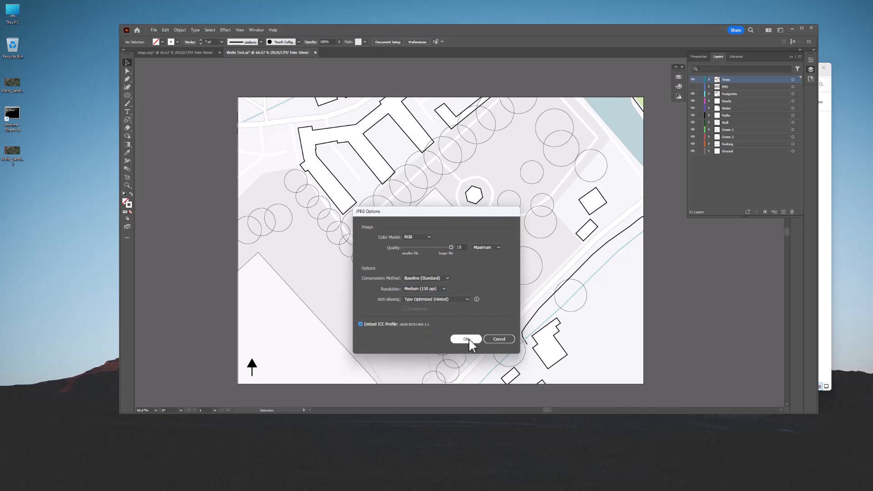